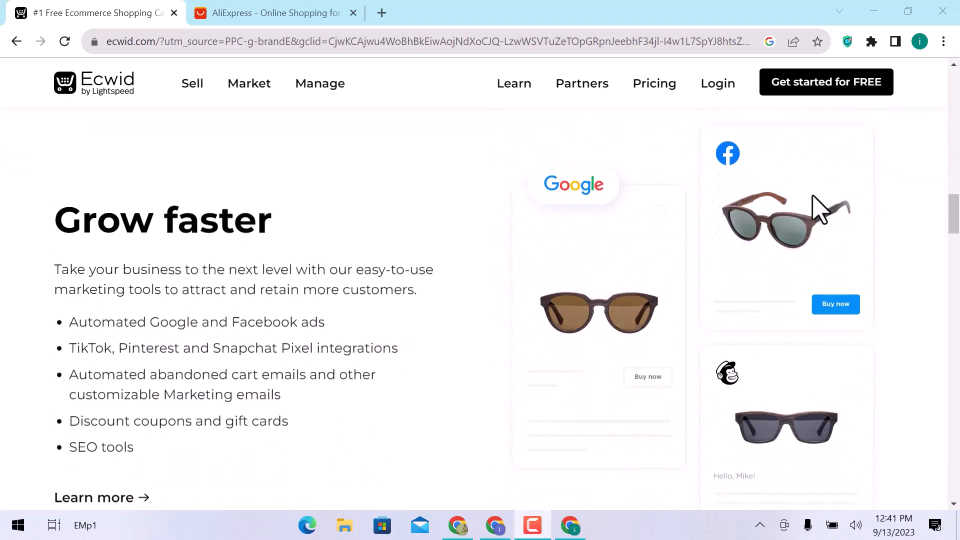
# - Open the free account registration page from the Ecwid home page
pyautogui.scroll(-10, 820, 209)
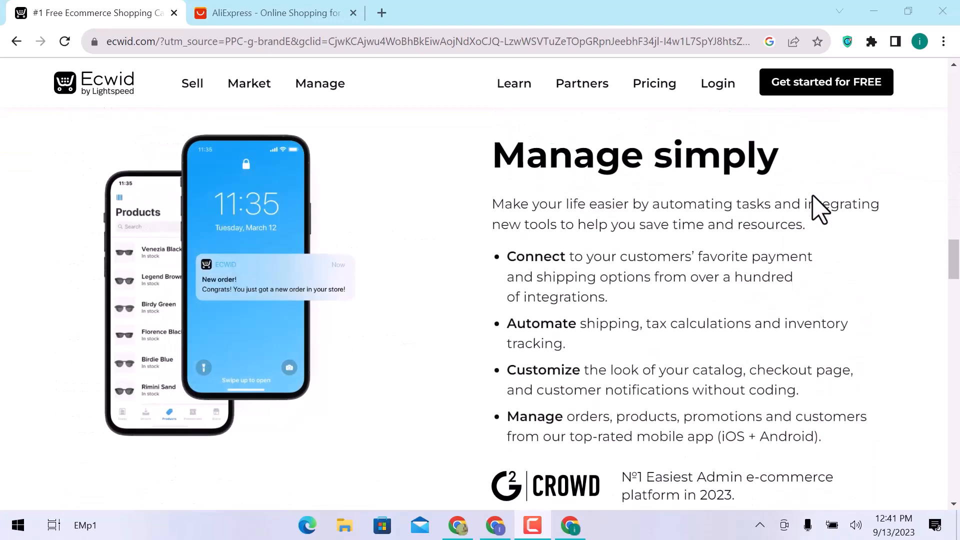
pyautogui.scroll(-5, 820, 209)
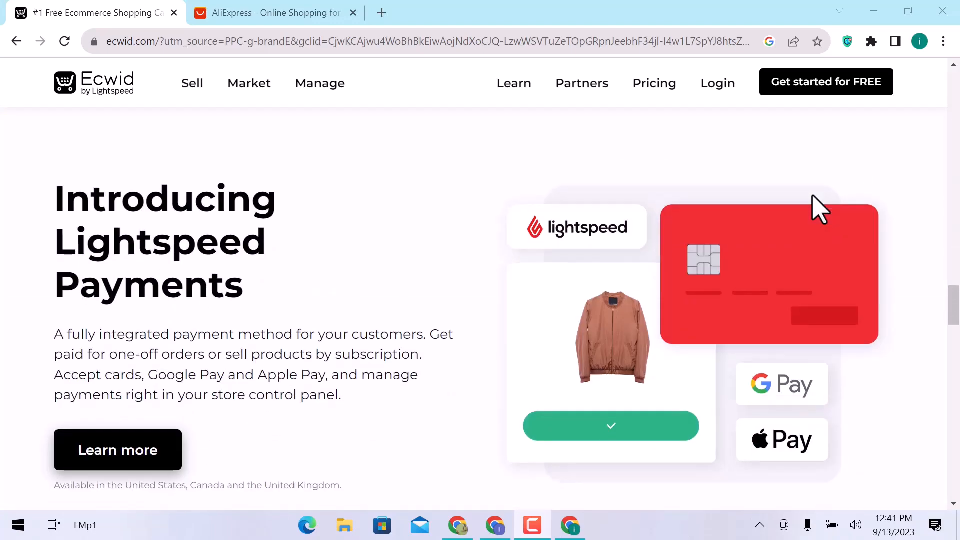
pyautogui.click(847, 91)
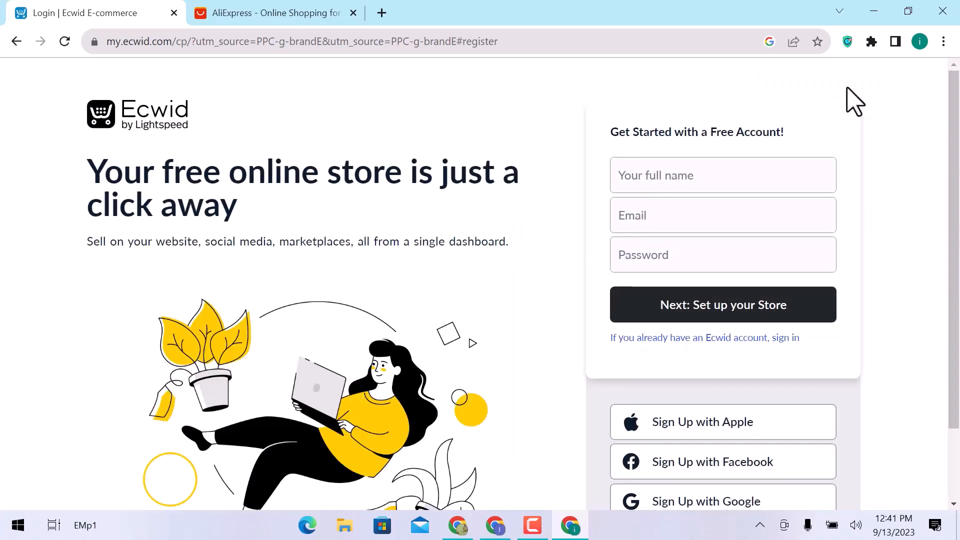
pyautogui.scroll(-2, 853, 104)
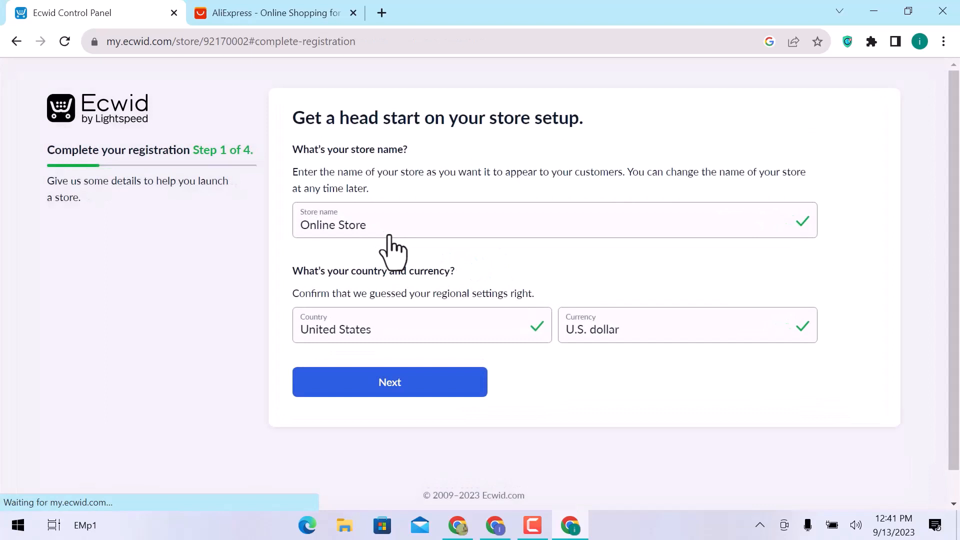
# - Set the store name to "HS Production" and continue to the company address form
pyautogui.click(392, 233)
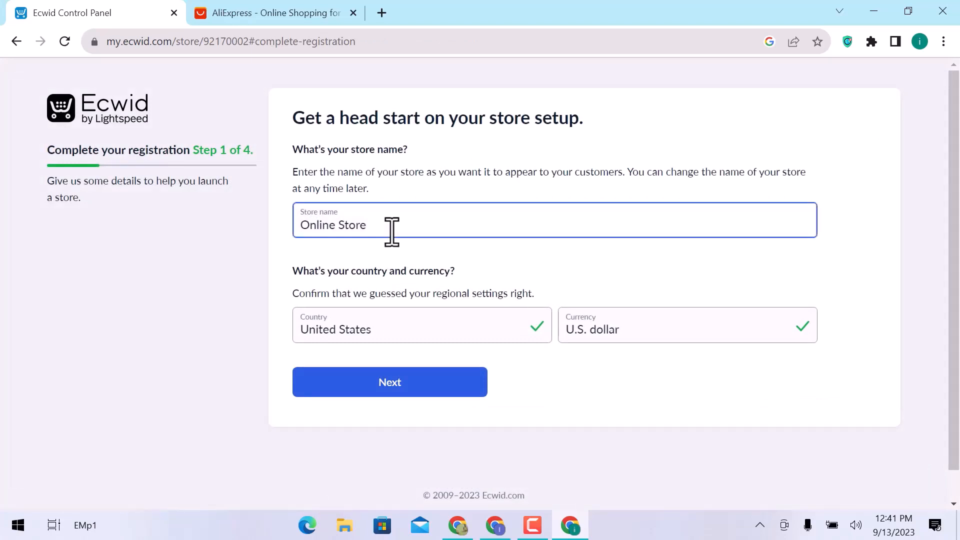
pyautogui.moveTo(392, 232); pyautogui.dragTo(282, 232)
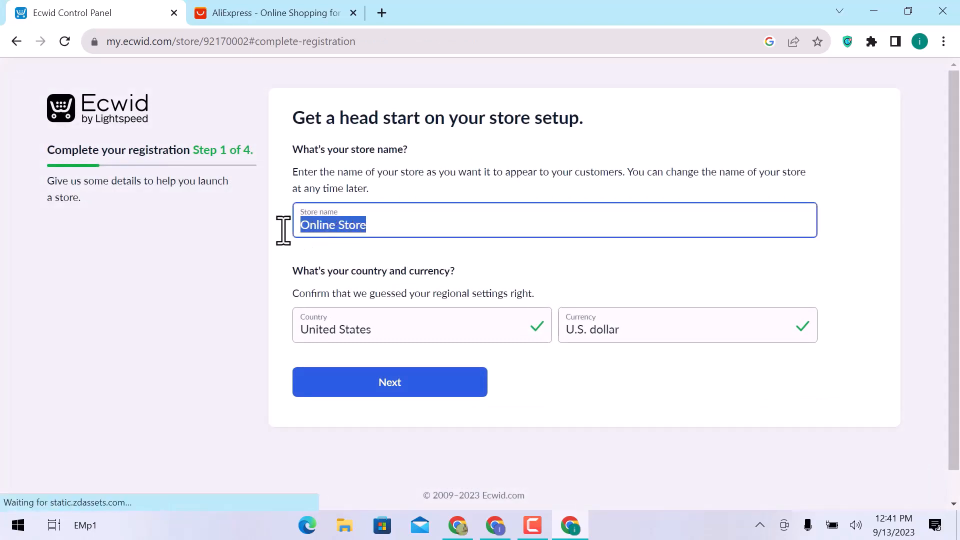
pyautogui.write('HS')
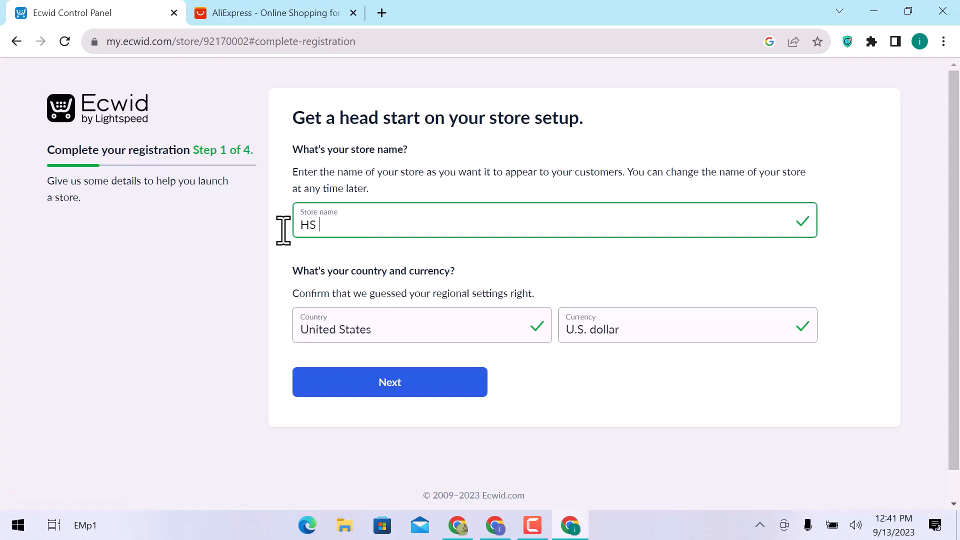
pyautogui.write(' Production')
pyautogui.click(369, 395)
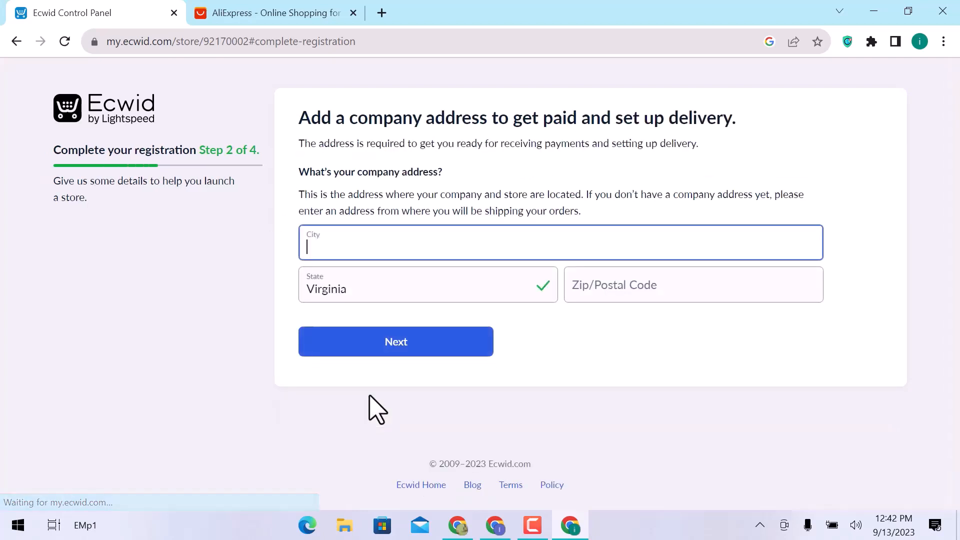
# - Fill in the company's city and postal code, and submit the address form
pyautogui.write('south hill')
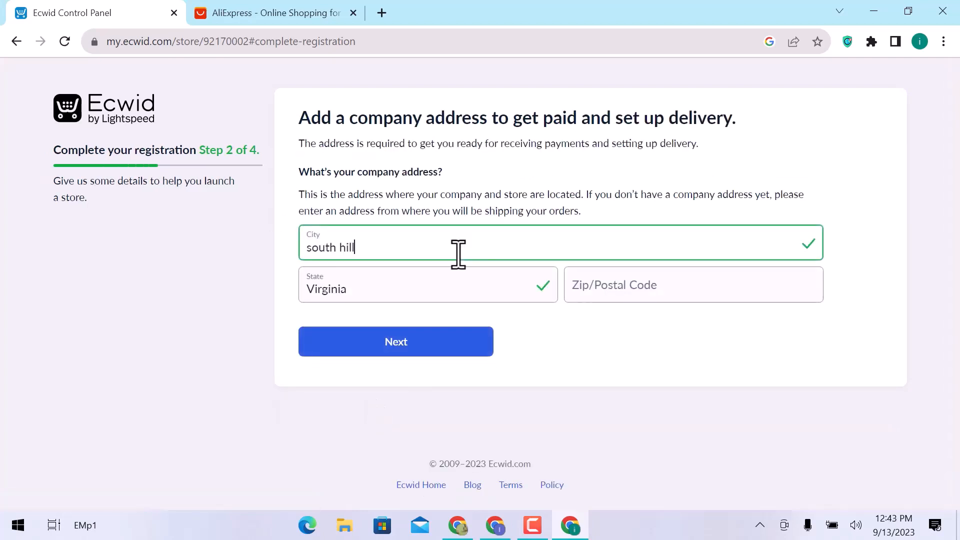
pyautogui.click(677, 287)
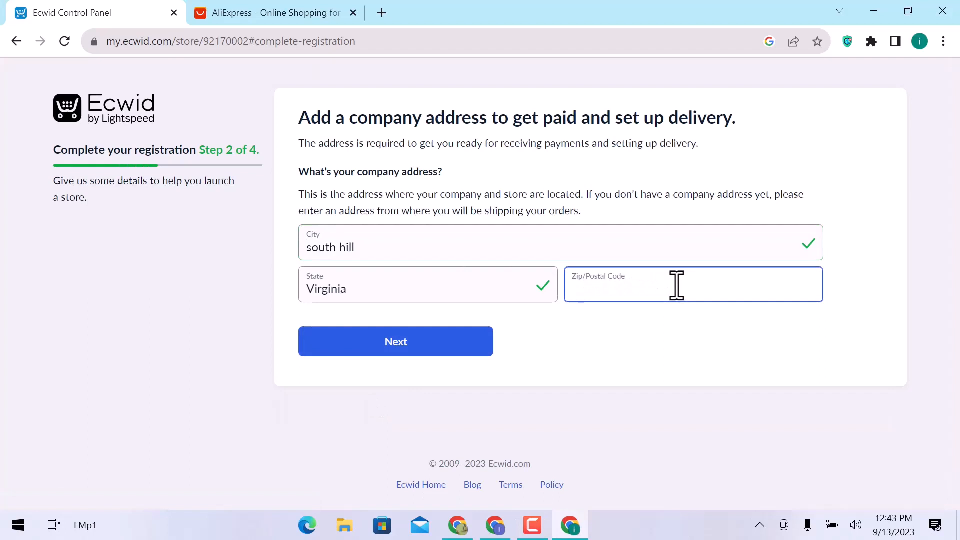
pyautogui.write('239')
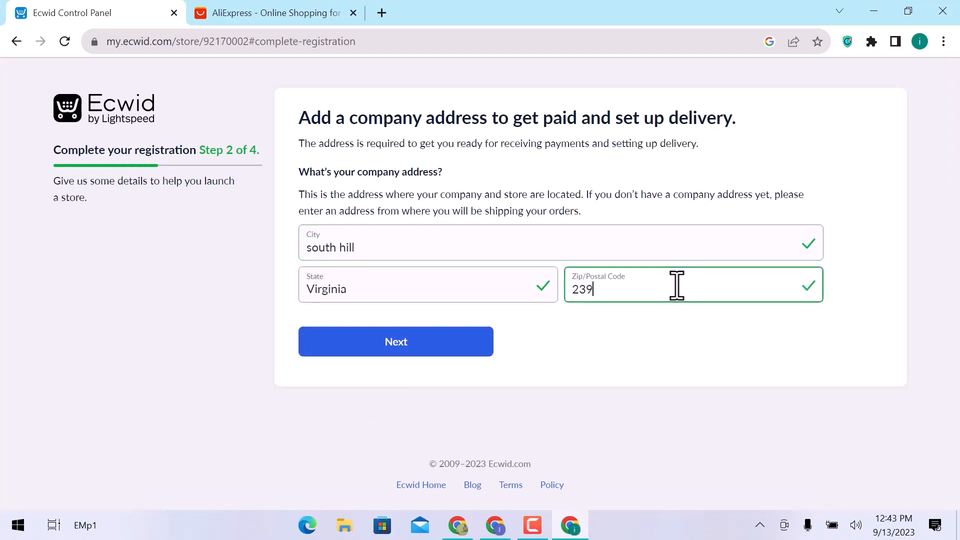
pyautogui.write('50')
pyautogui.click(452, 350)
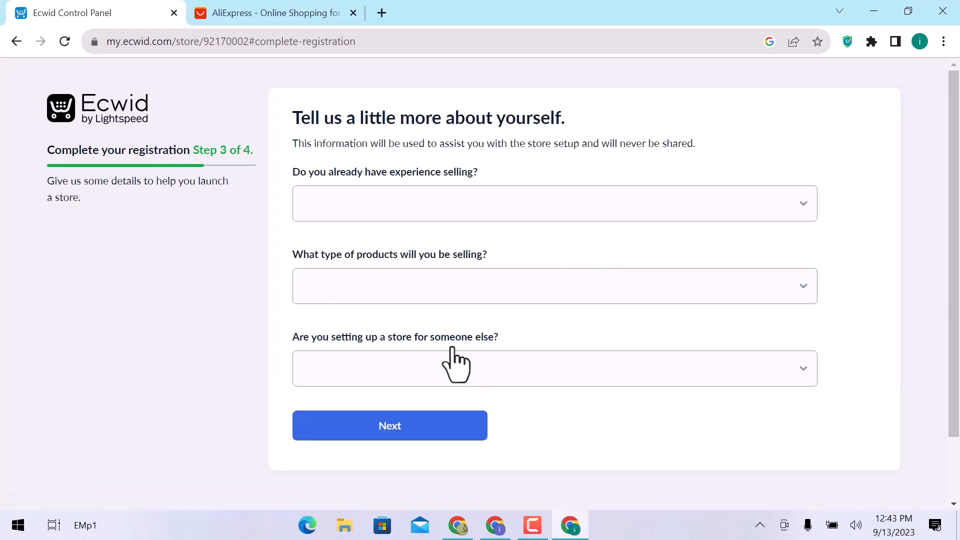
# - Answer the selling questions with "I'm just getting started", "Not sure yet" for product type and "No" for someone else's store, and submit them
pyautogui.click(465, 195)
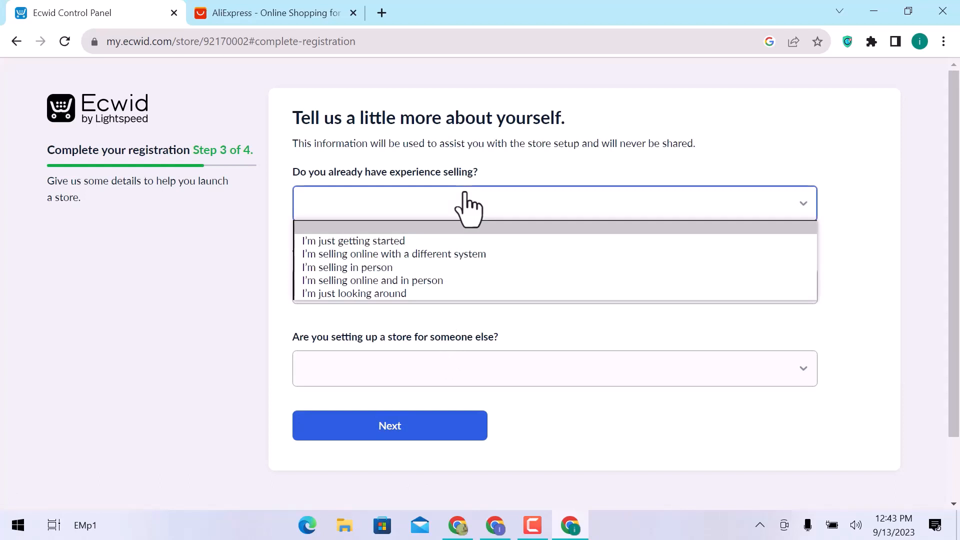
pyautogui.click(468, 243)
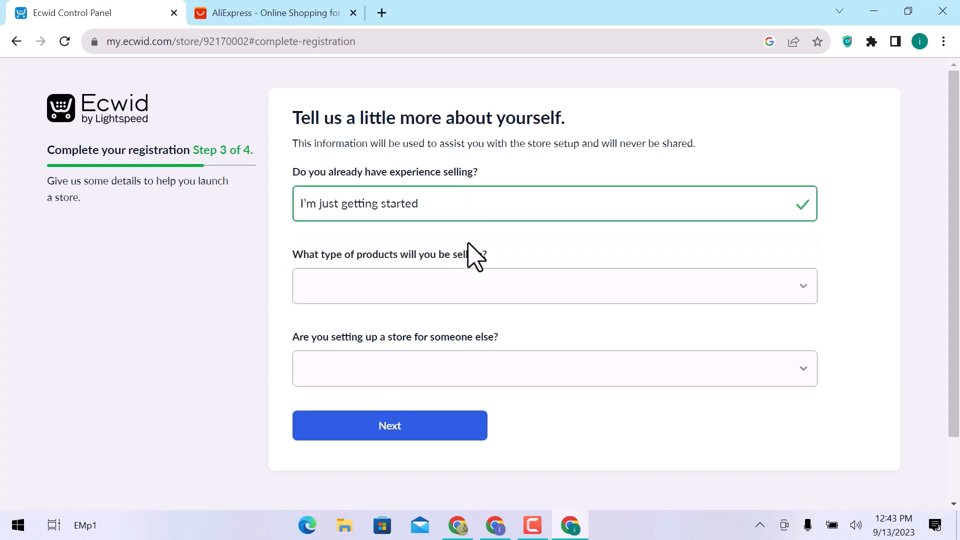
pyautogui.click(480, 290)
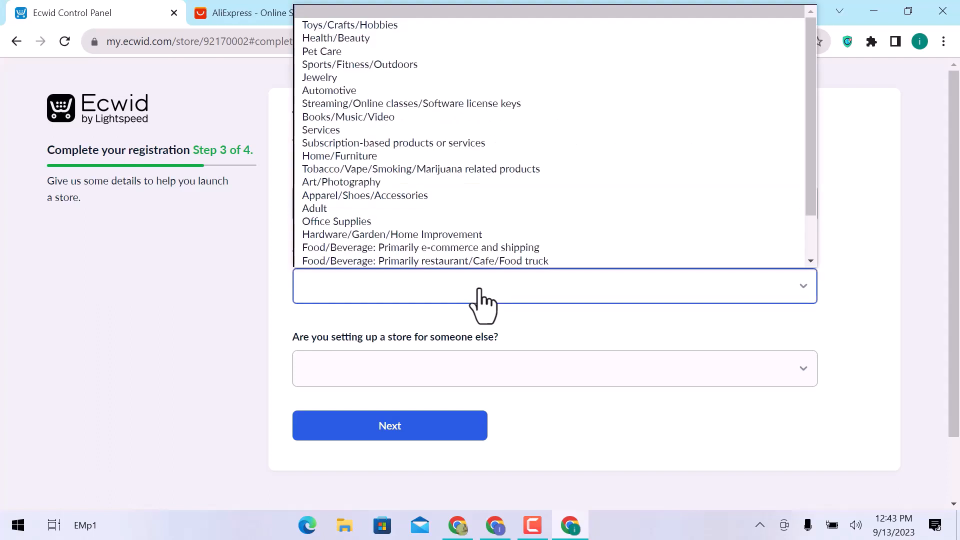
pyautogui.scroll(-2, 485, 270)
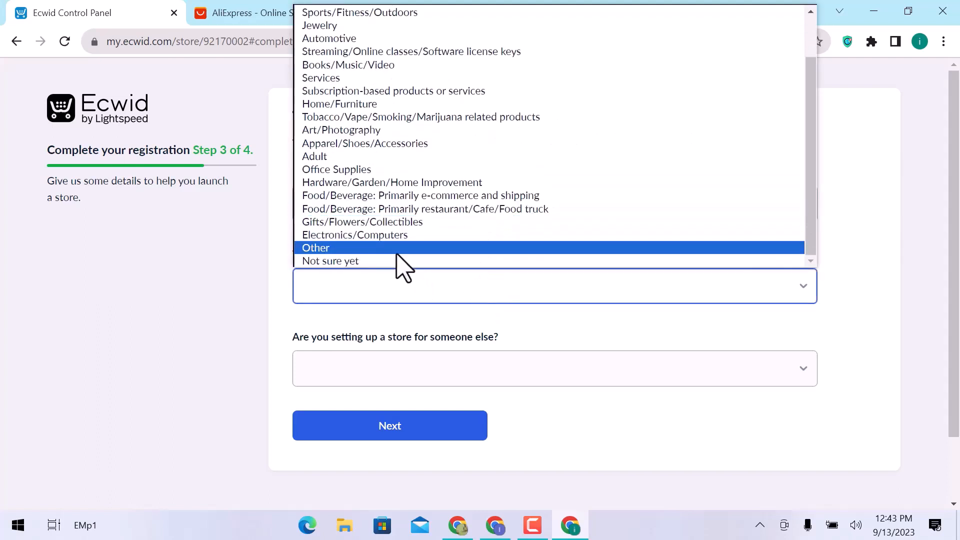
pyautogui.click(379, 261)
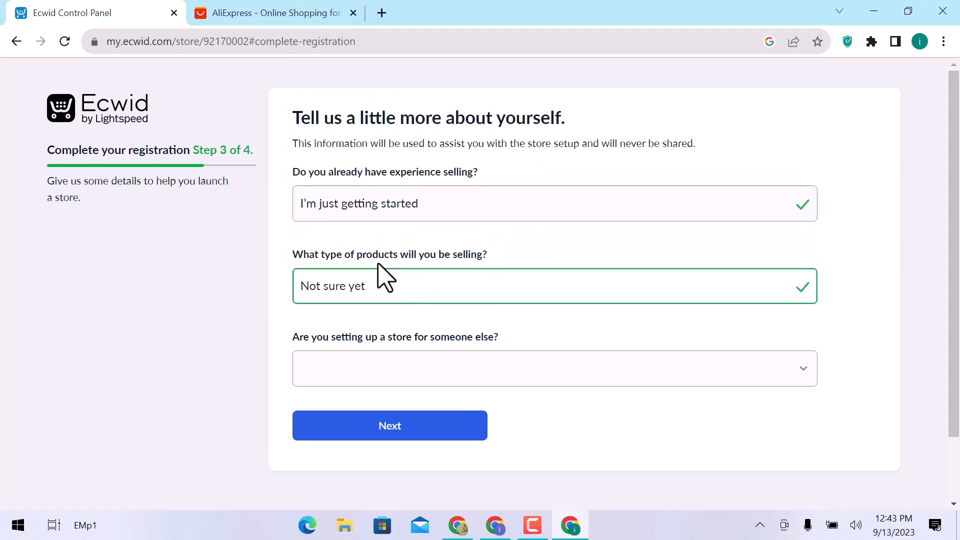
pyautogui.click(429, 375)
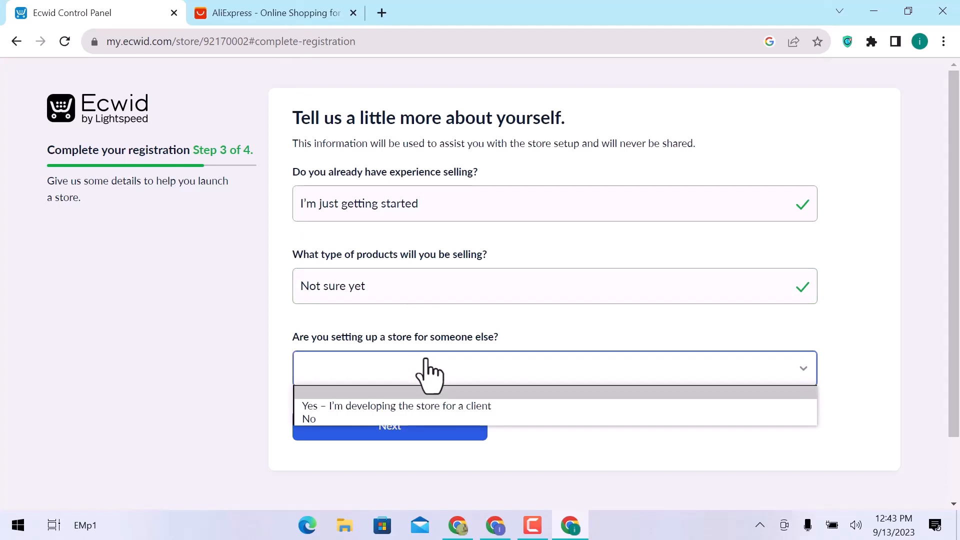
pyautogui.click(410, 423)
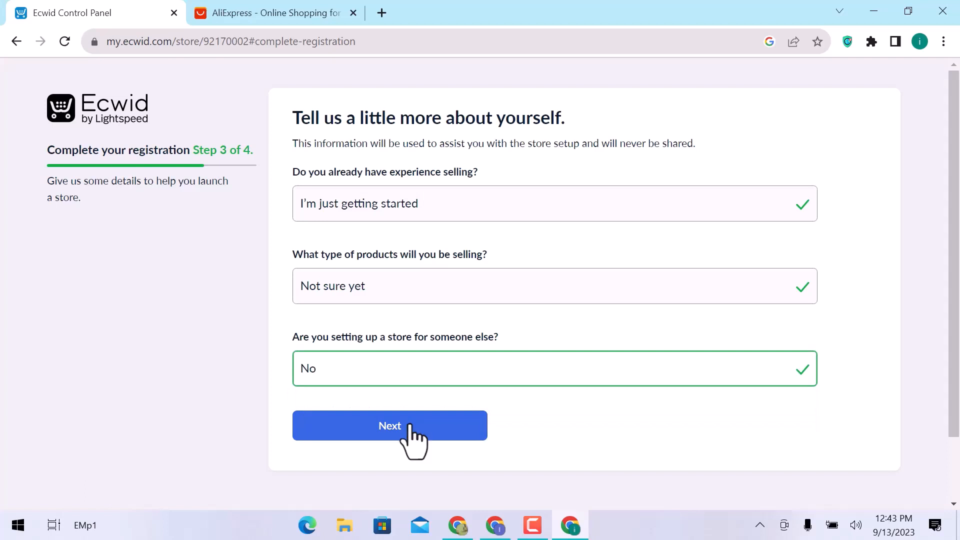
pyautogui.click(409, 428)
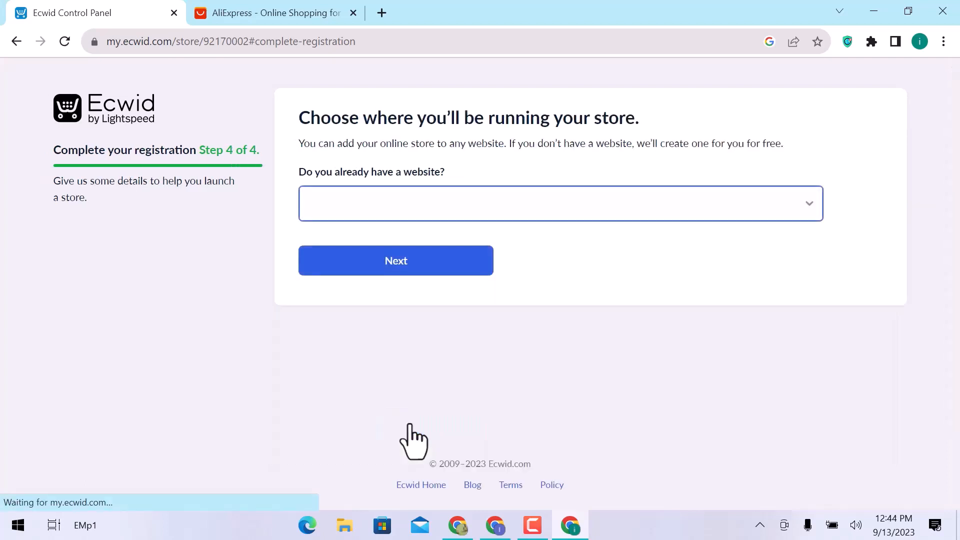
# - Answer "No" to already having a website, keeping the suggested web address, and create the store on the Free plan
pyautogui.click(470, 209)
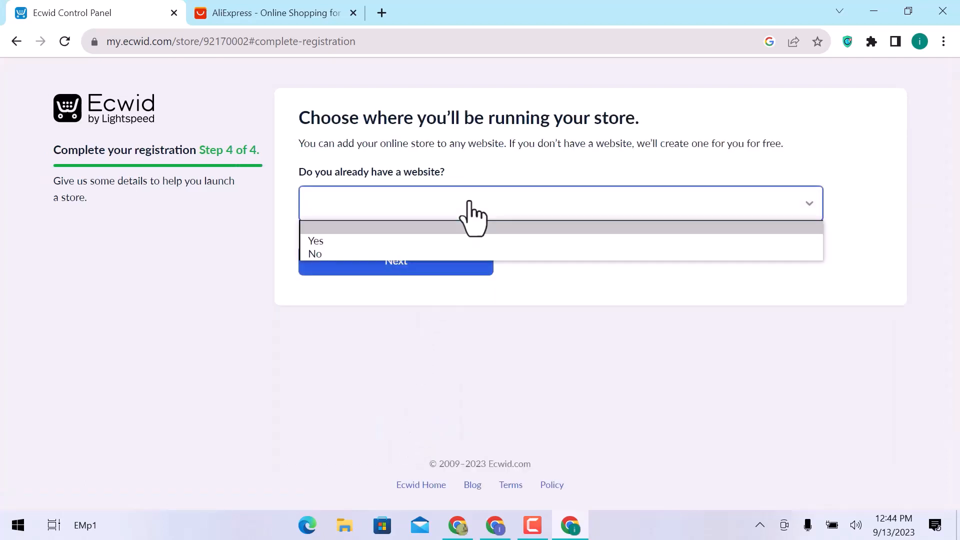
pyautogui.click(465, 255)
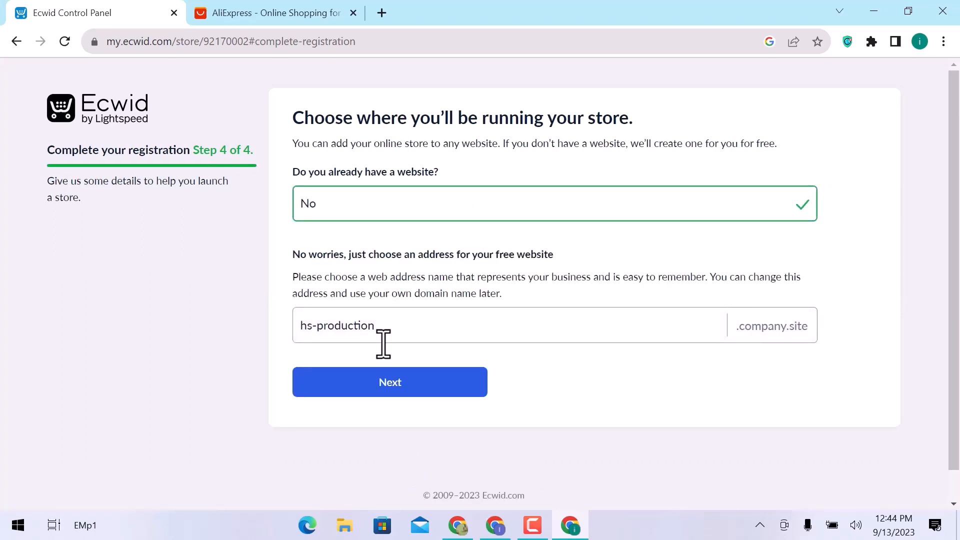
pyautogui.click(396, 383)
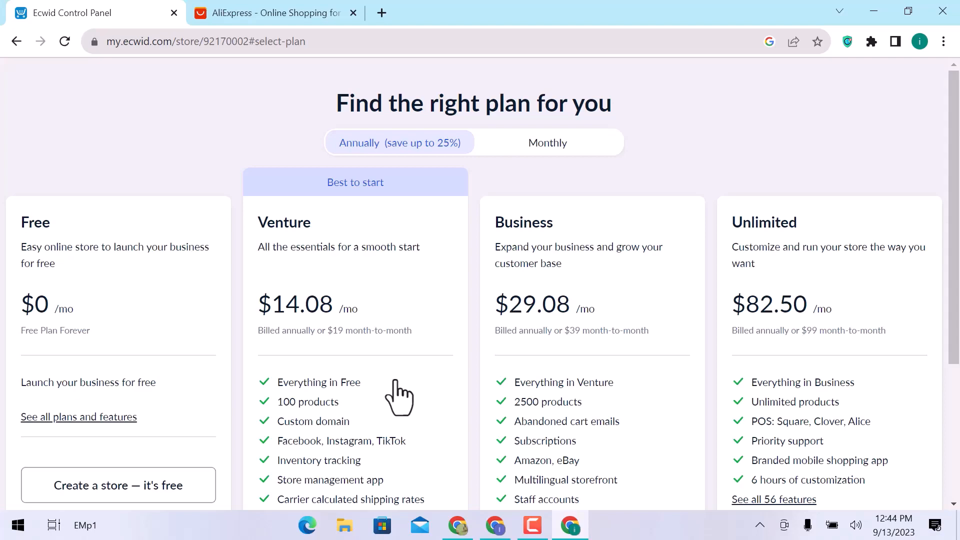
pyautogui.scroll(-5, 400, 389)
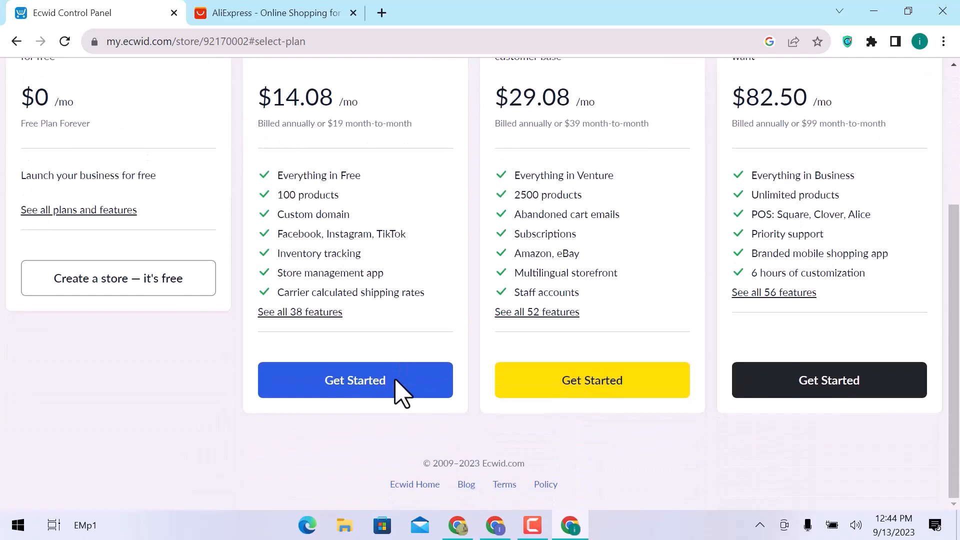
pyautogui.click(179, 283)
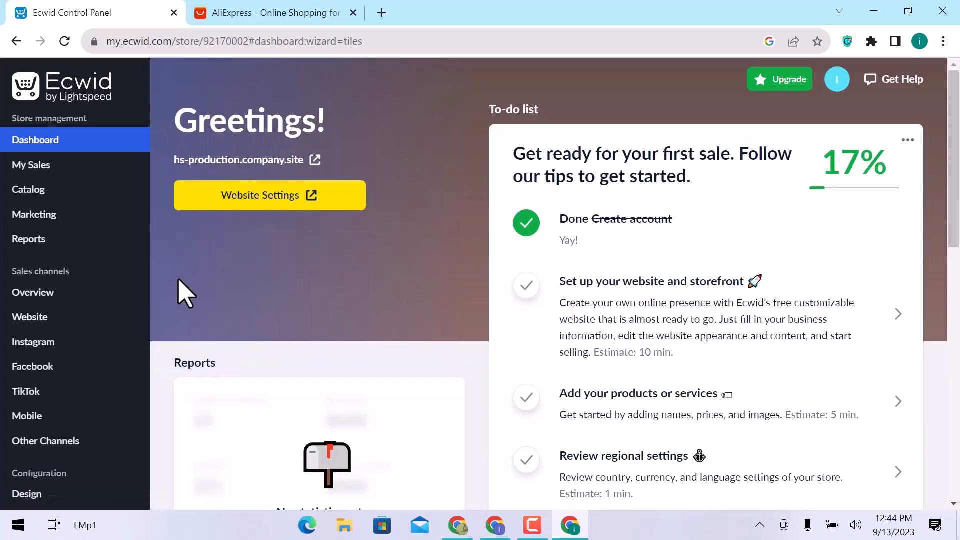
# - Look over the new store's dashboard and open the App Market
pyautogui.scroll(-10, 186, 295)
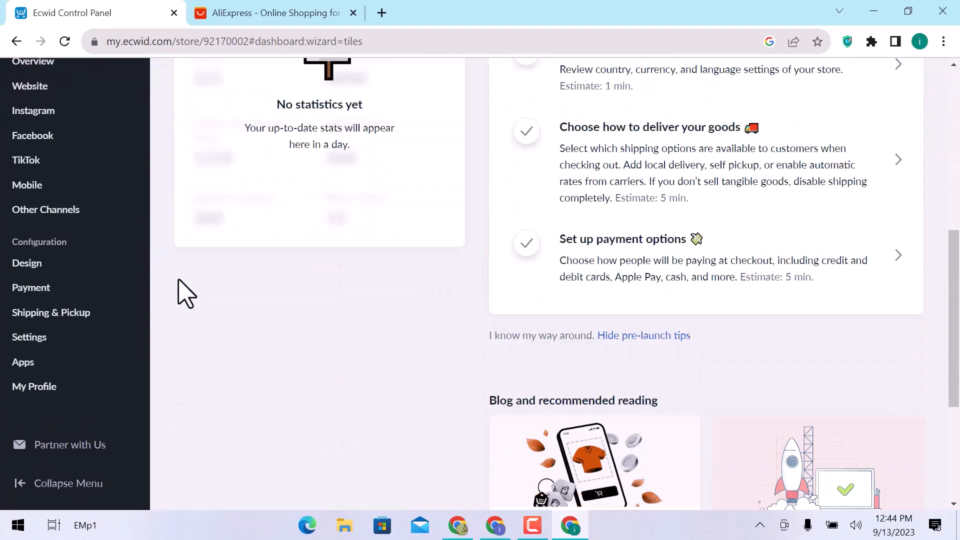
pyautogui.scroll(10, 186, 295)
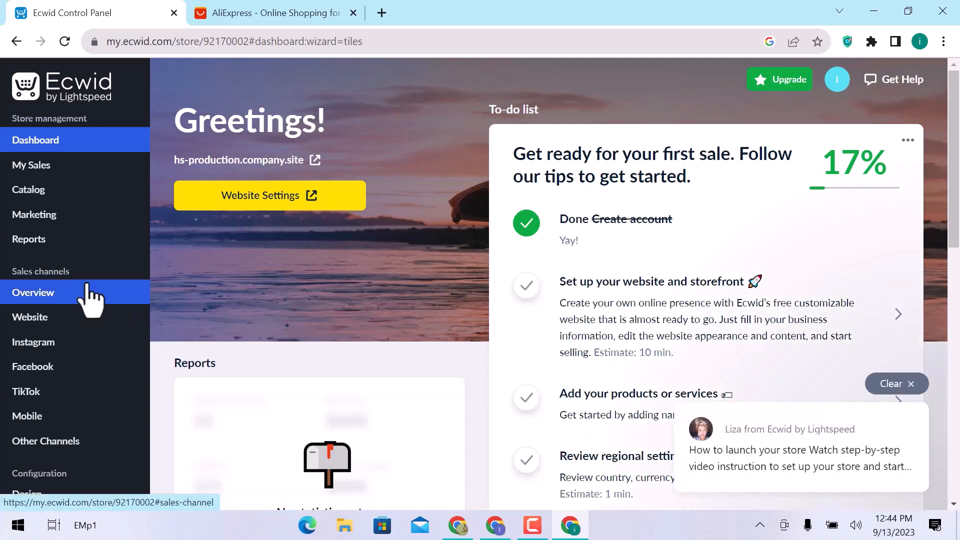
pyautogui.scroll(-5, 90, 300)
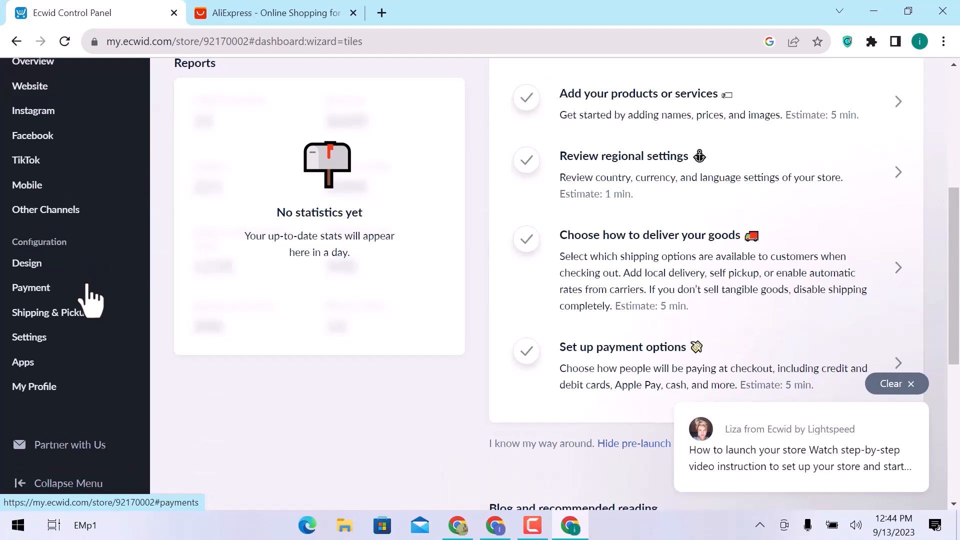
pyautogui.scroll(-4, 88, 286)
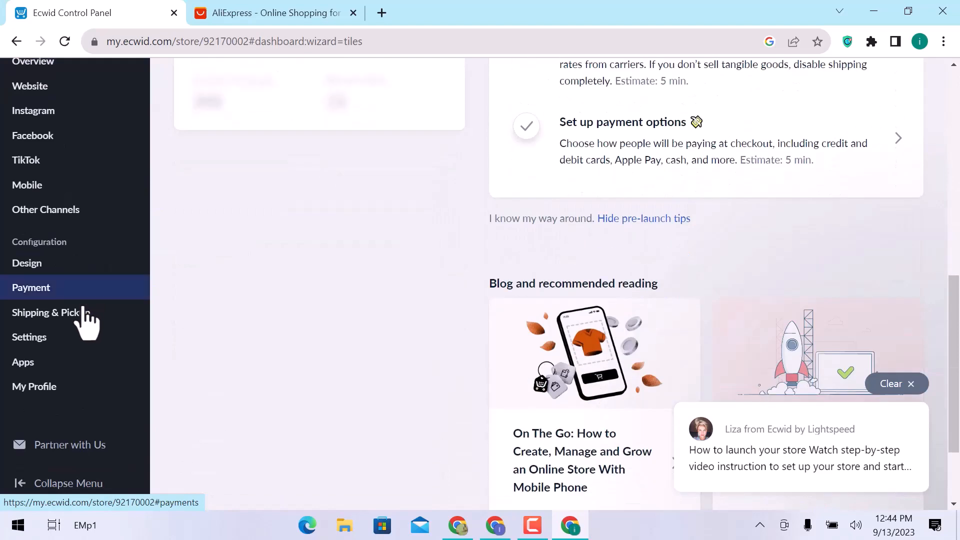
pyautogui.click(71, 364)
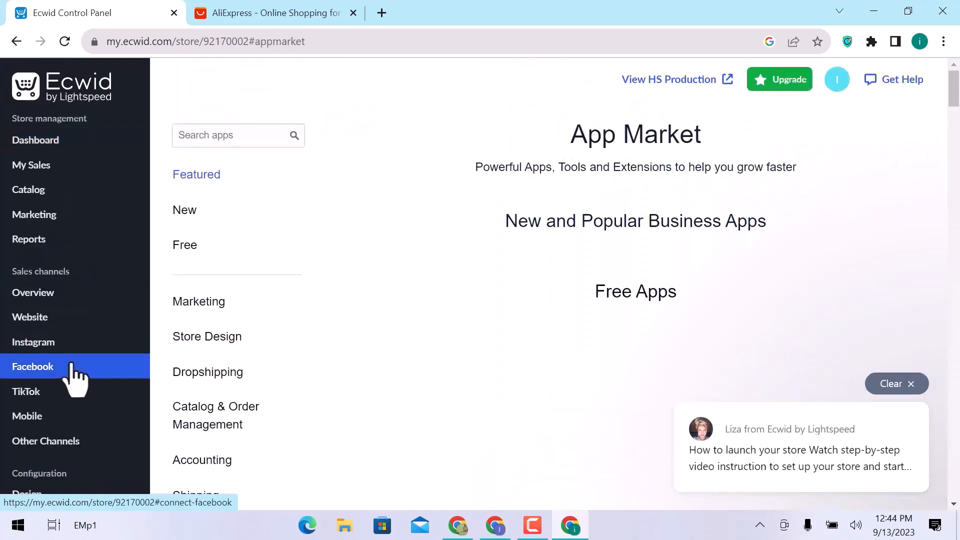
# - Search the App Market for "Dropshipping" and open the page of the Sup Dropshipping app
pyautogui.click(256, 136)
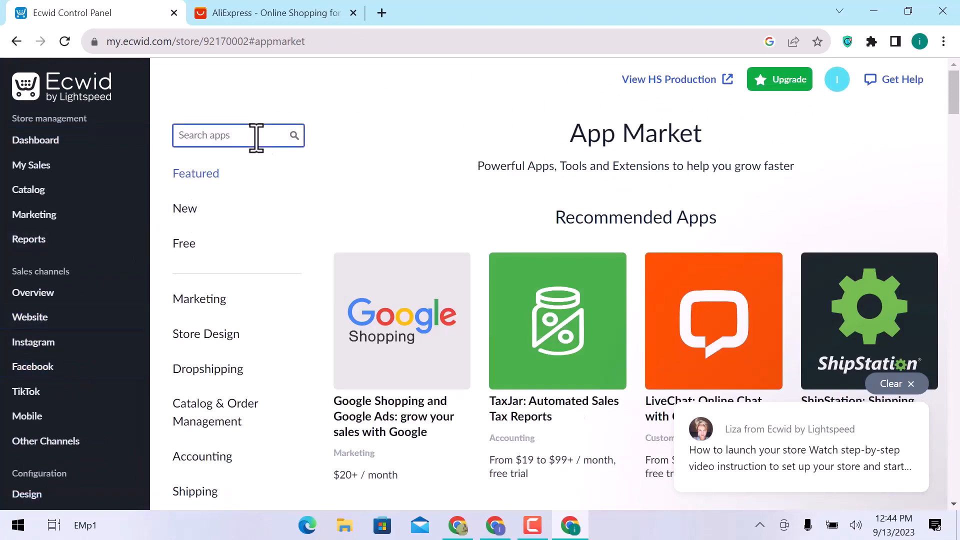
pyautogui.write('Dropshipping')
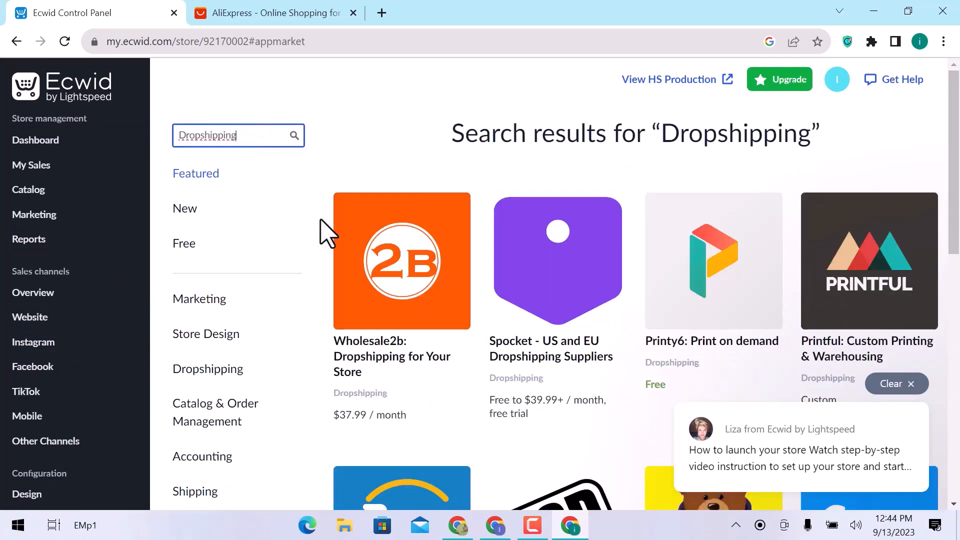
pyautogui.scroll(-7, 324, 231)
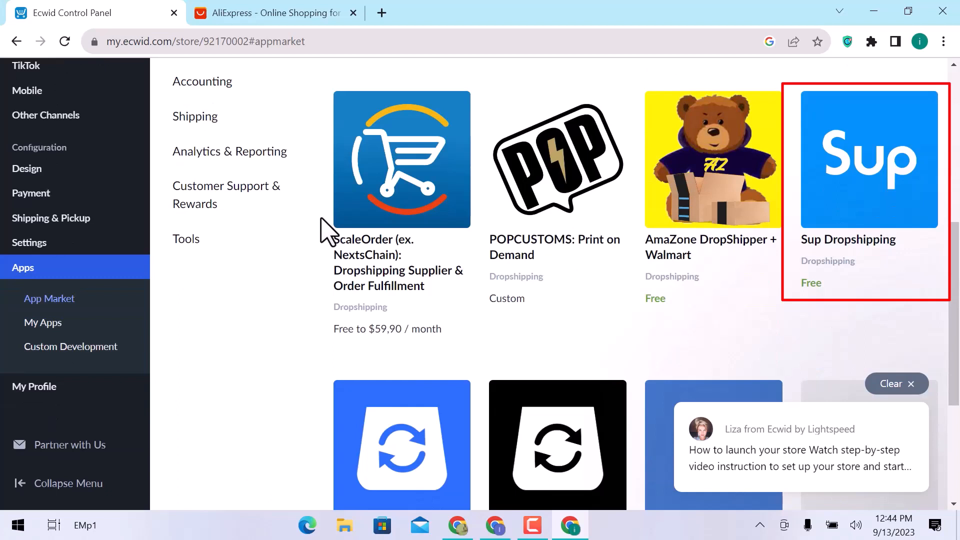
pyautogui.click(896, 189)
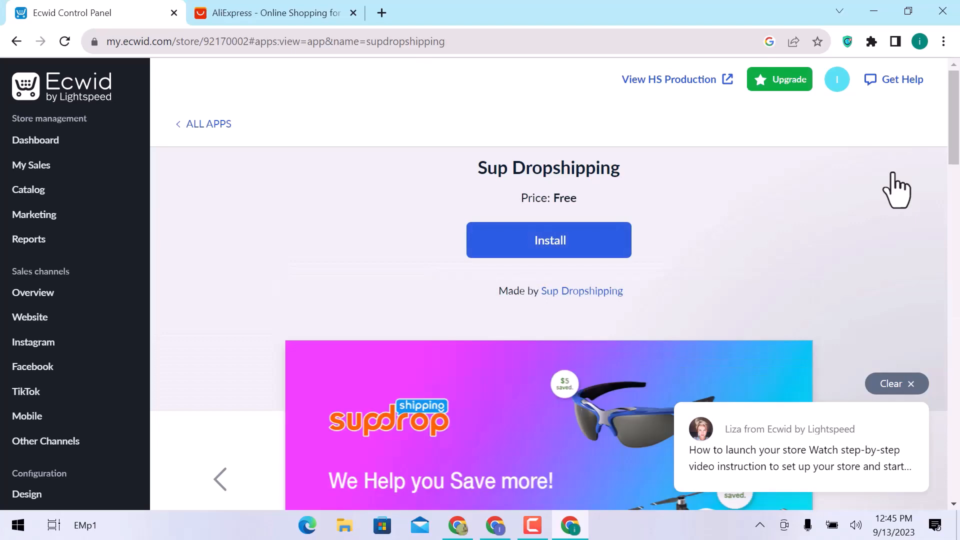
# - Read through the Sup Dropshipping app's description and customer reviews
pyautogui.scroll(-7, 896, 189)
pyautogui.scroll(-6, 899, 186)
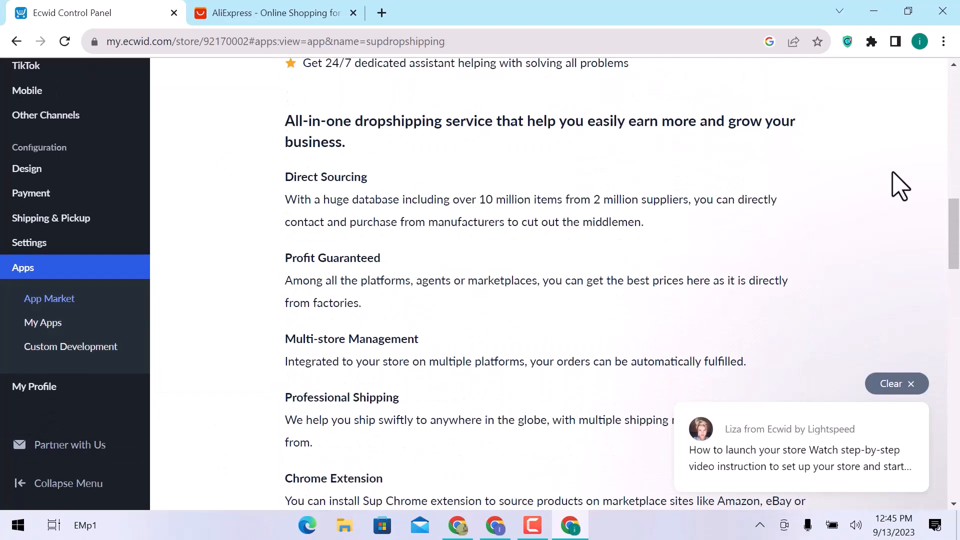
pyautogui.scroll(-7, 899, 186)
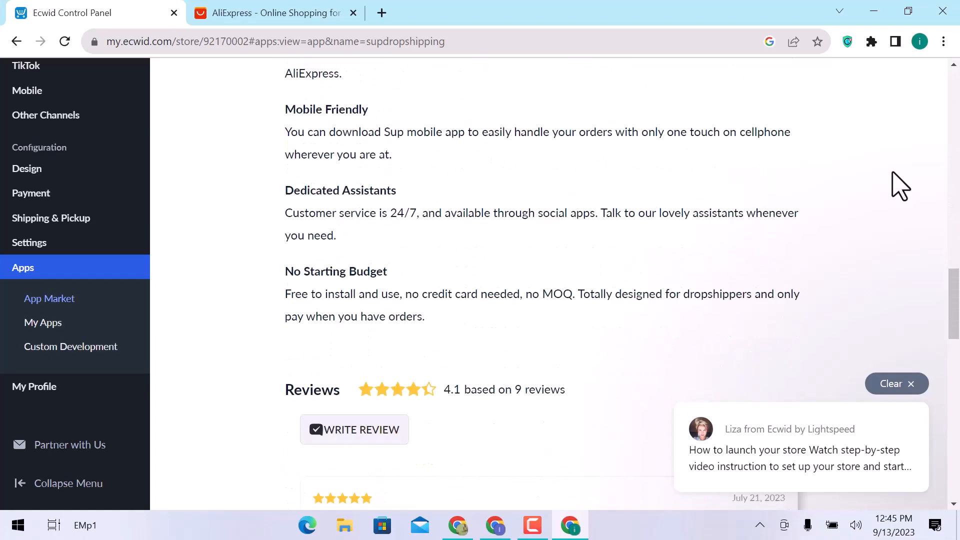
pyautogui.scroll(-6, 899, 186)
pyautogui.scroll(-6, 899, 186)
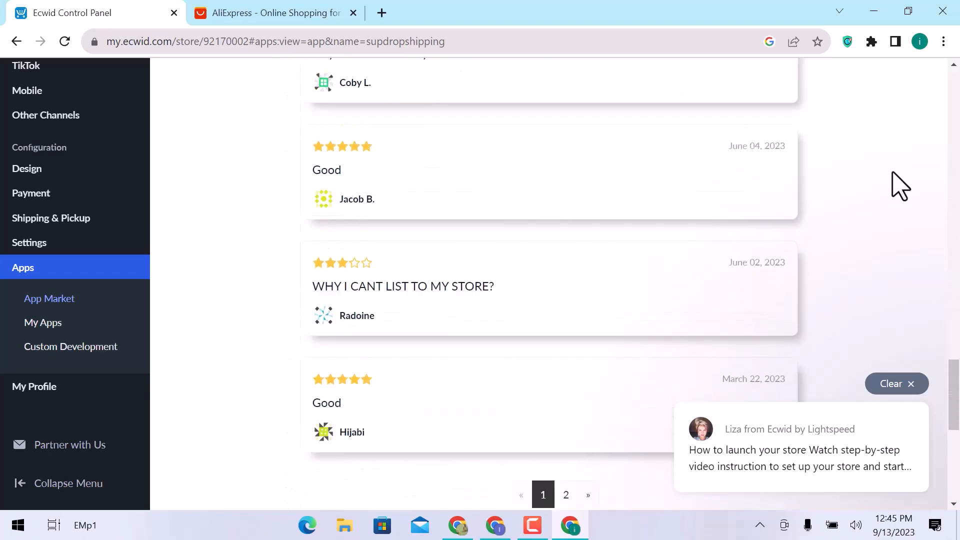
pyautogui.scroll(16, 899, 186)
pyautogui.scroll(10, 895, 186)
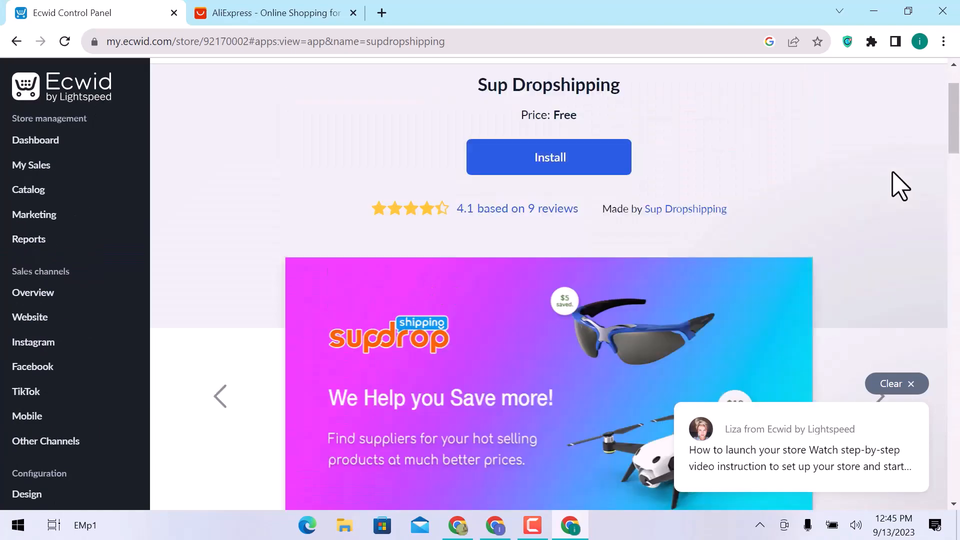
# - Install the free Sup Dropshipping app in the HS Production store and open its member center
pyautogui.click(559, 242)
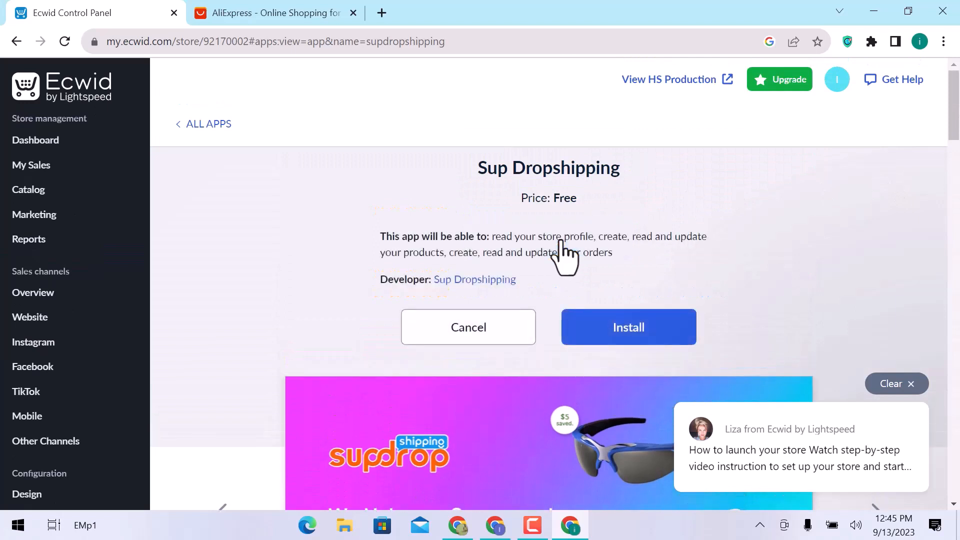
pyautogui.click(620, 327)
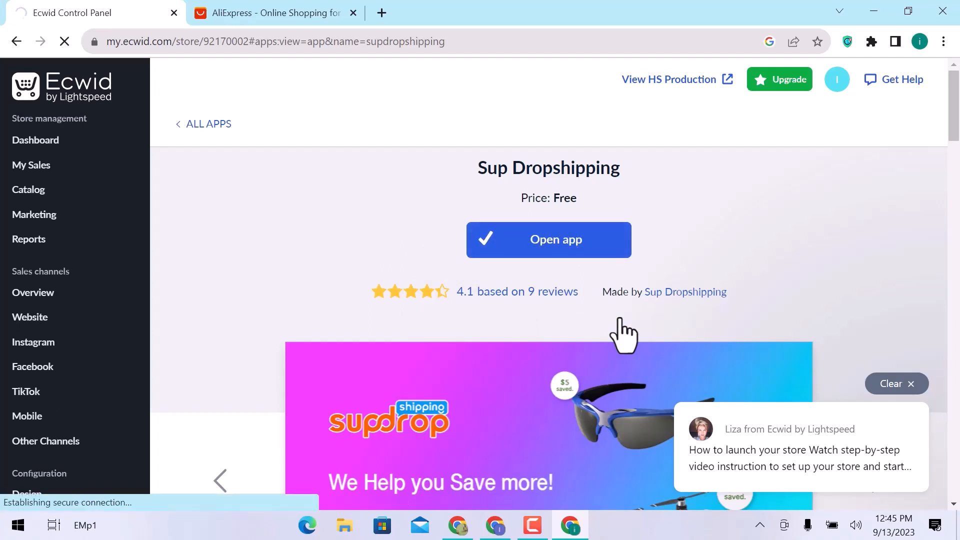
pyautogui.click(588, 253)
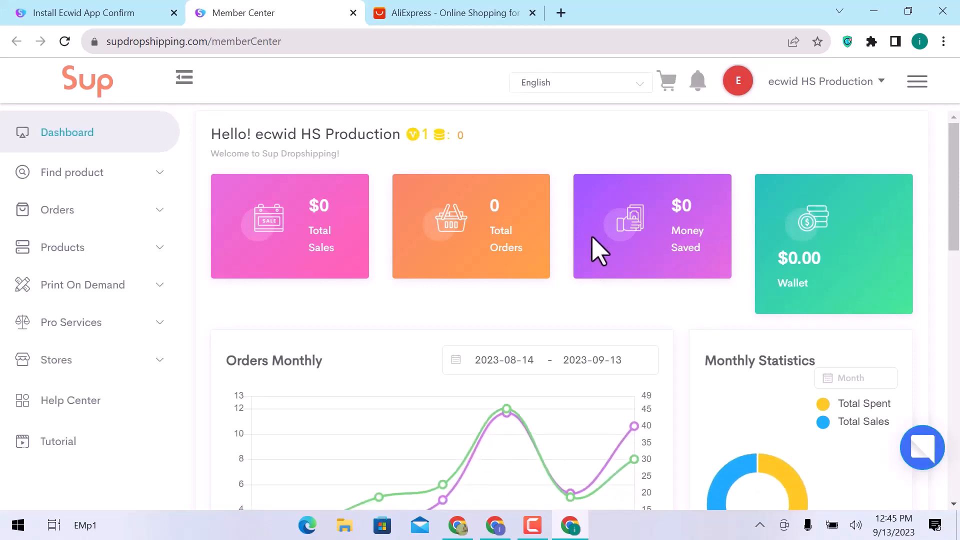
# - Look over the Sup dashboard and open the Imported Products page under Find product
pyautogui.scroll(-7, 599, 250)
pyautogui.scroll(-8, 598, 250)
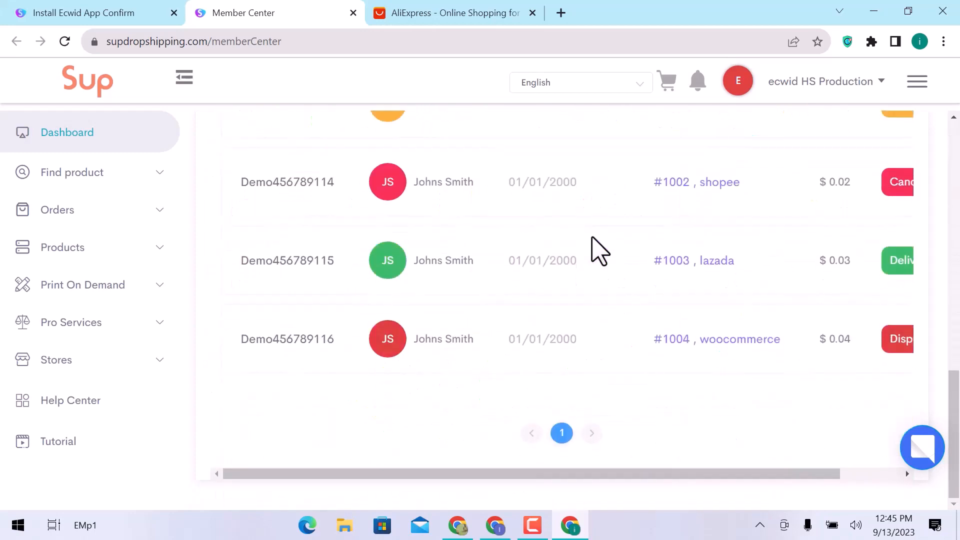
pyautogui.scroll(15, 598, 250)
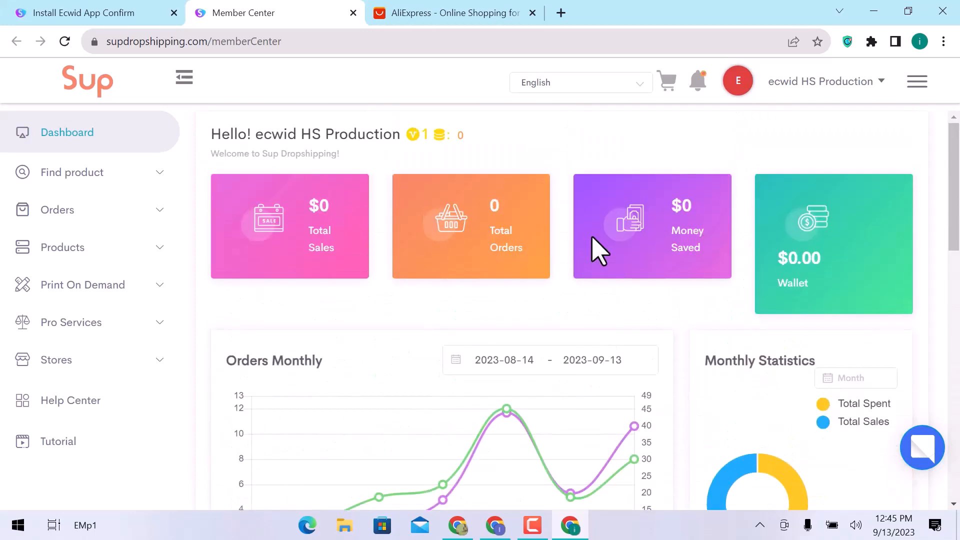
pyautogui.click(119, 174)
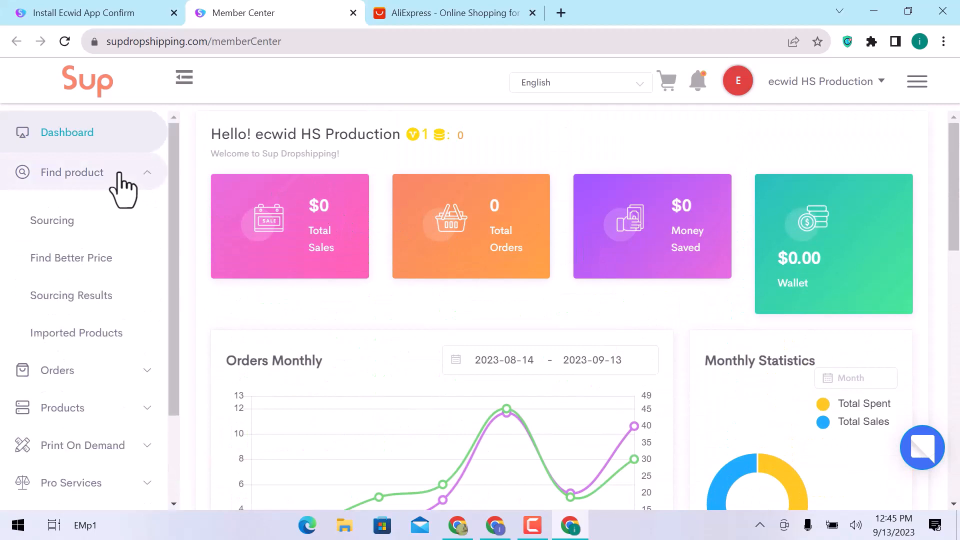
pyautogui.click(95, 334)
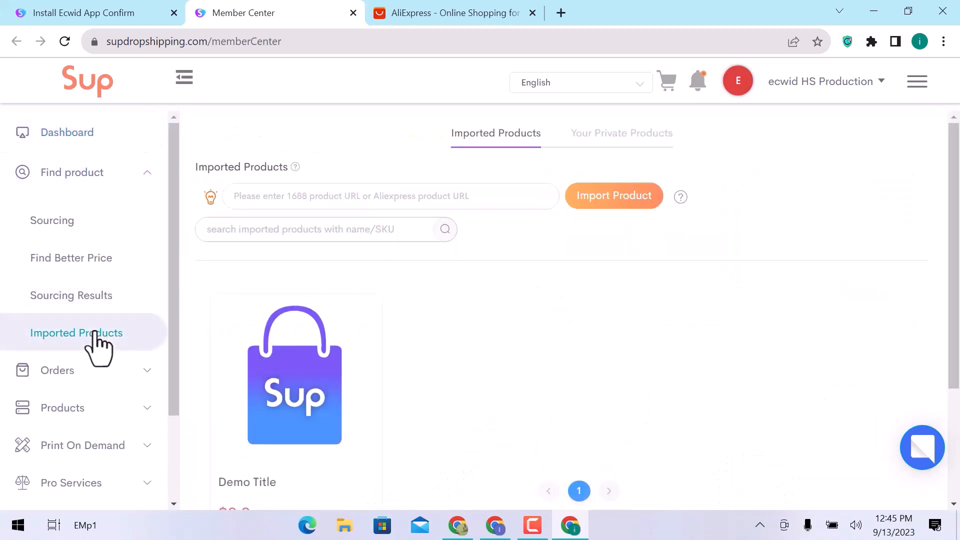
pyautogui.scroll(-3, 453, 319)
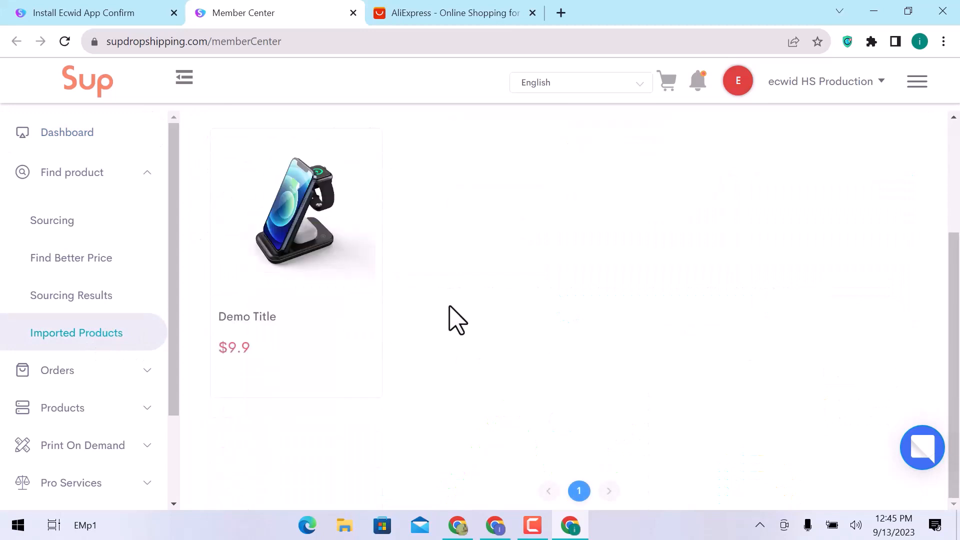
pyautogui.scroll(3, 456, 320)
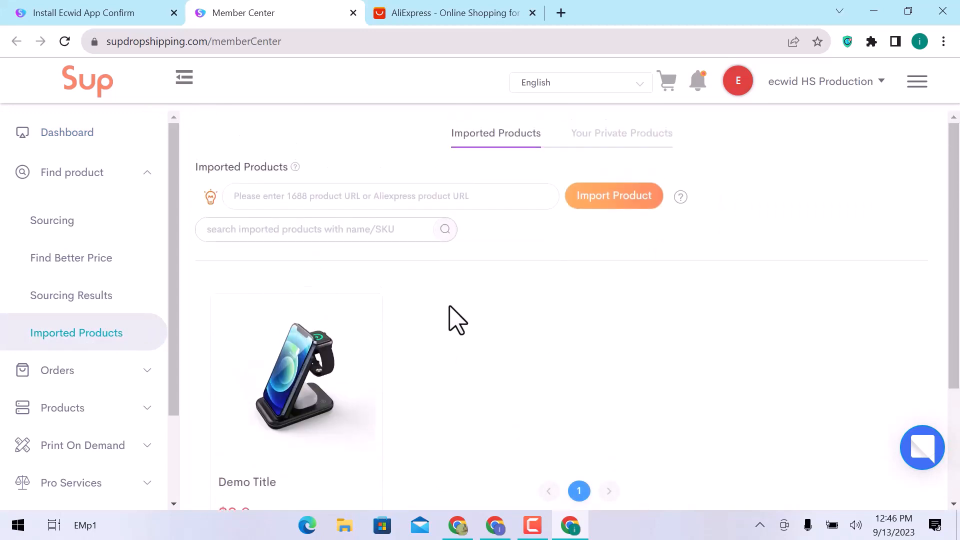
# - Switch to AliExpress and copy the link address of the Water Gun Electric Glock product priced at $3.02
pyautogui.click(454, 12)
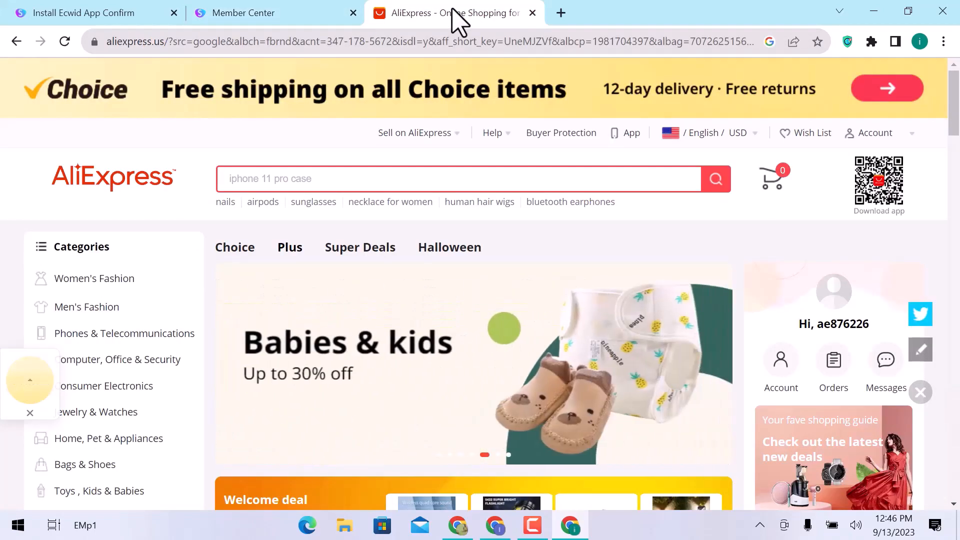
pyautogui.scroll(-5, 500, 284)
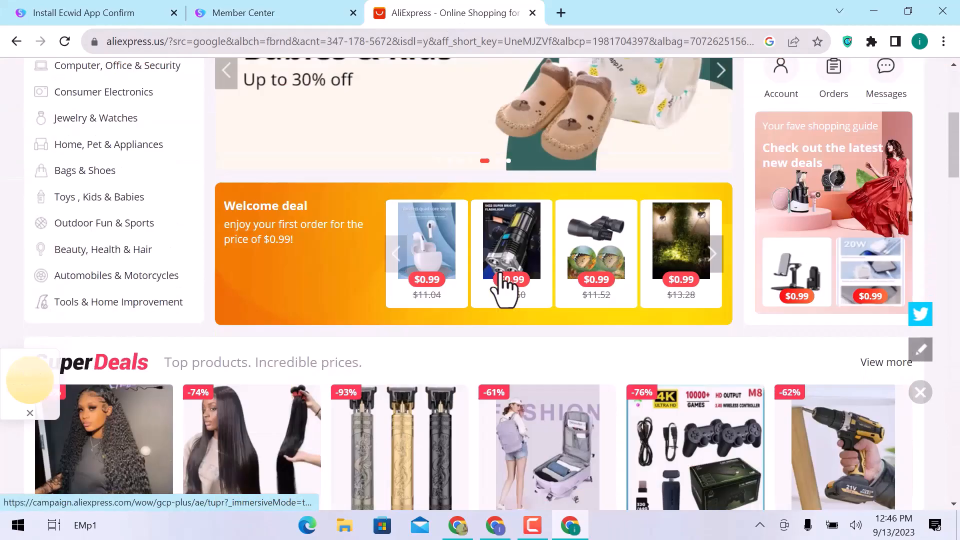
pyautogui.scroll(-8, 505, 287)
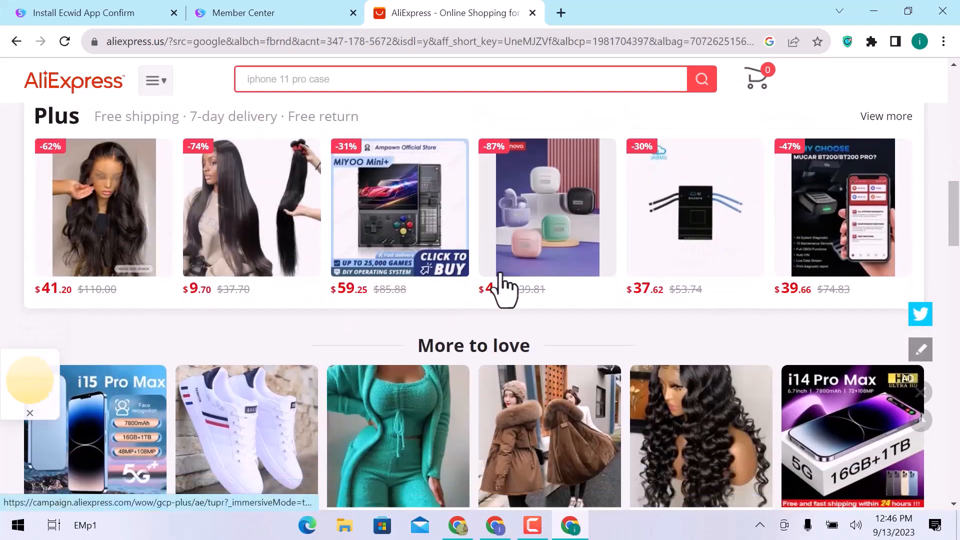
pyautogui.scroll(-10, 503, 288)
pyautogui.scroll(-5, 503, 289)
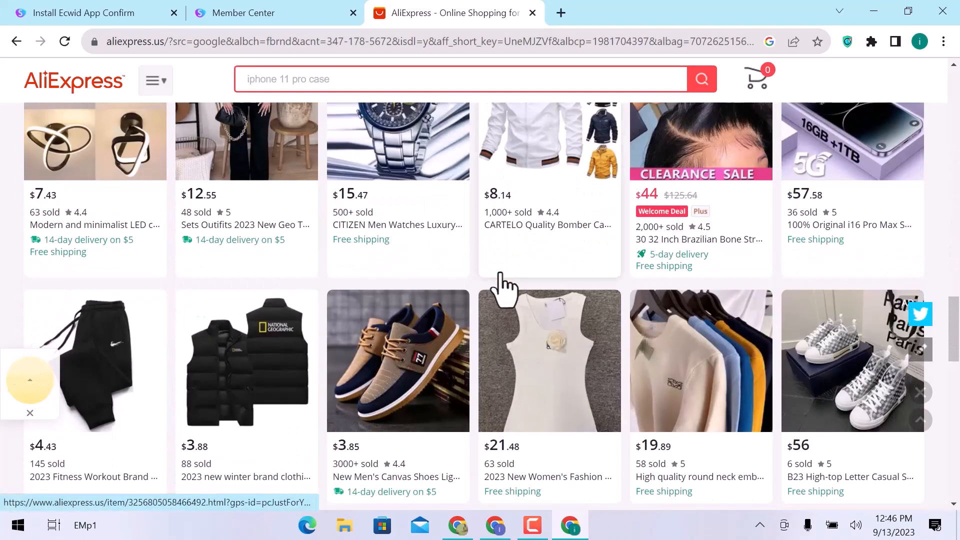
pyautogui.scroll(-6, 503, 288)
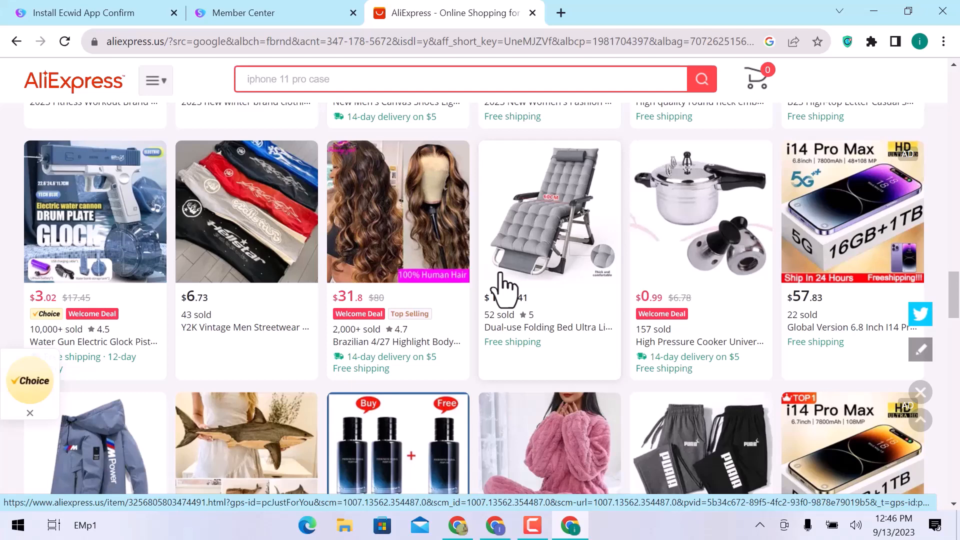
pyautogui.rightClick(60, 212)
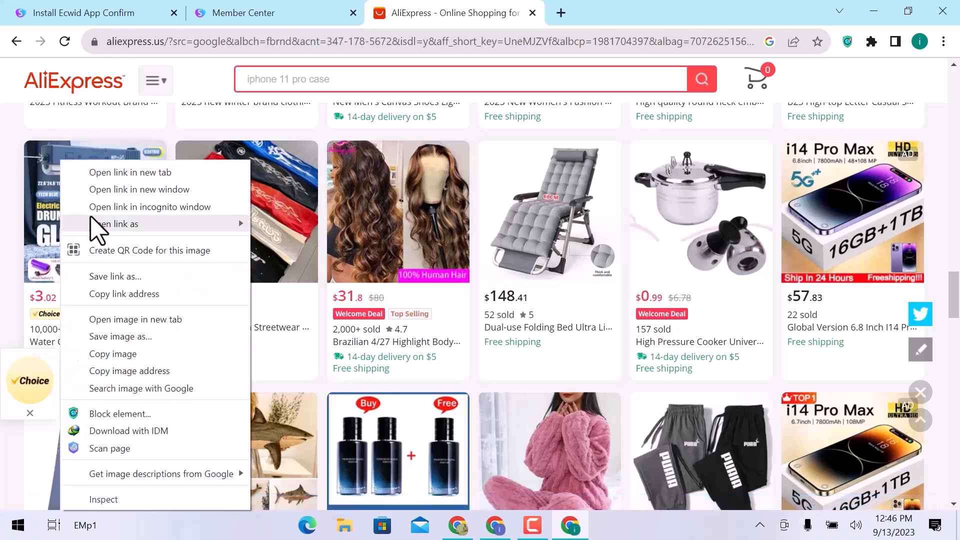
pyautogui.click(150, 295)
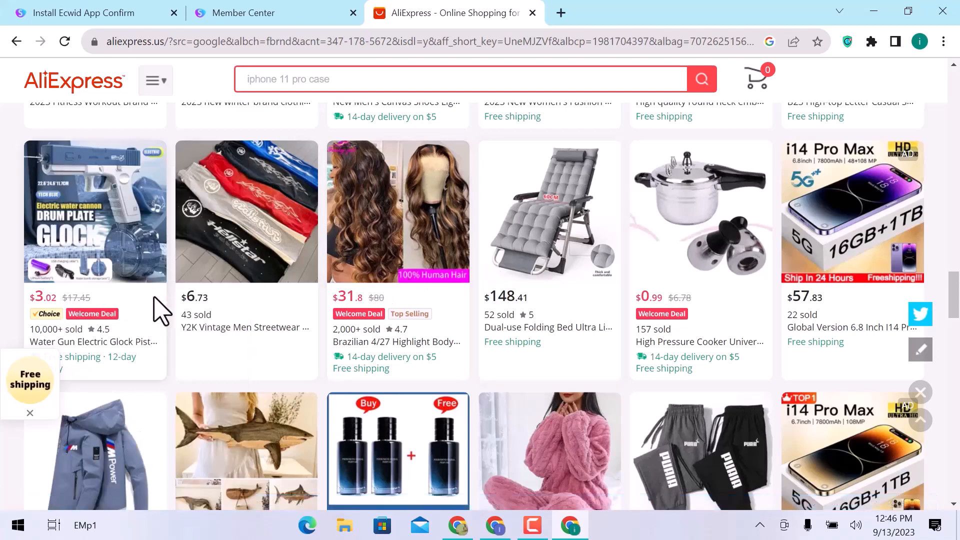
# - Return to Sup's Imported Products page and import the water gun using the copied AliExpress product URL
pyautogui.click(235, 10)
pyautogui.click(304, 195)
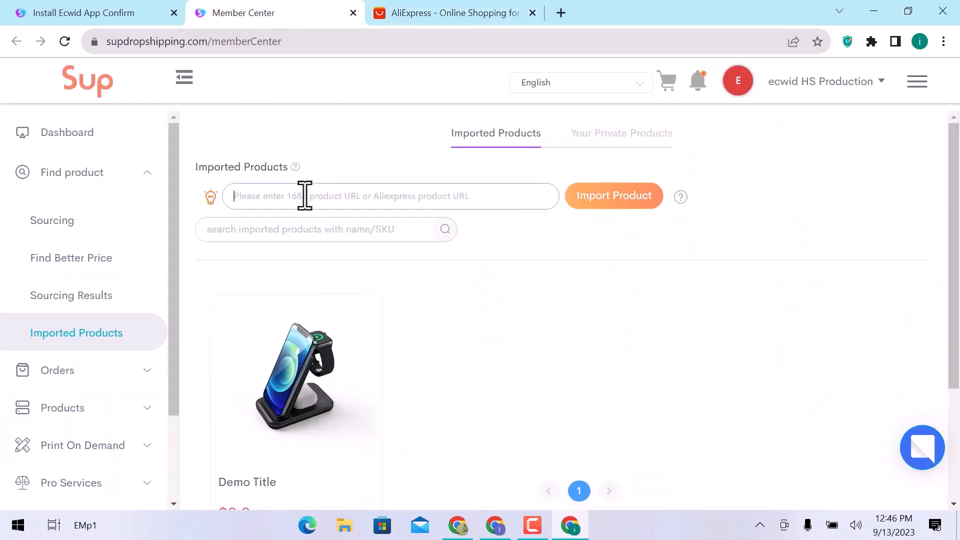
pyautogui.hotkey('ctrl', 'v')
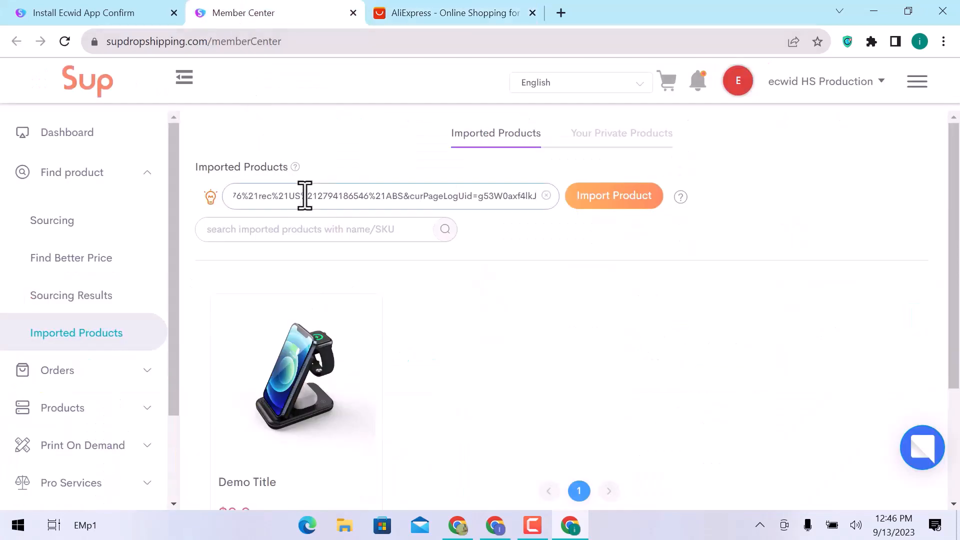
pyautogui.click(593, 205)
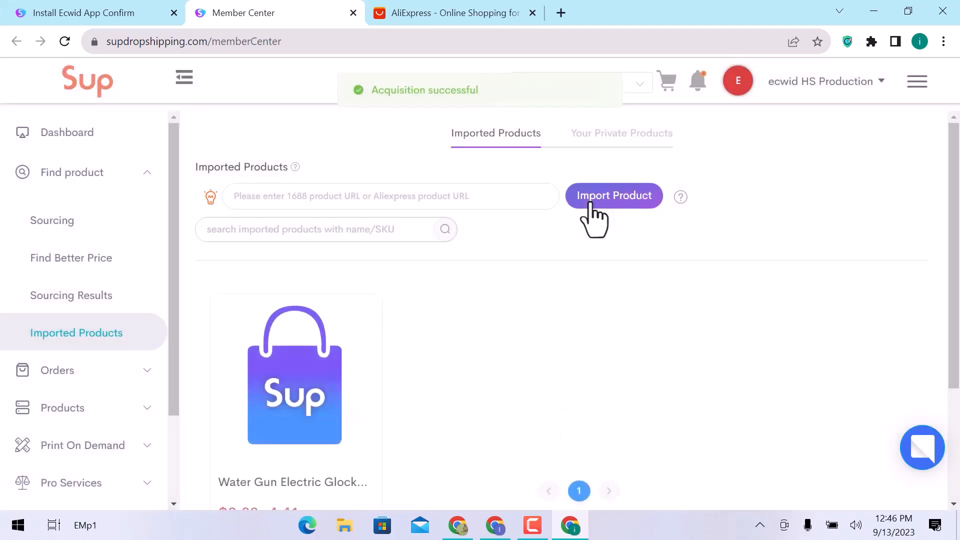
# - Open the store listing form for the imported Water Gun Electric Glock product
pyautogui.scroll(-3, 594, 220)
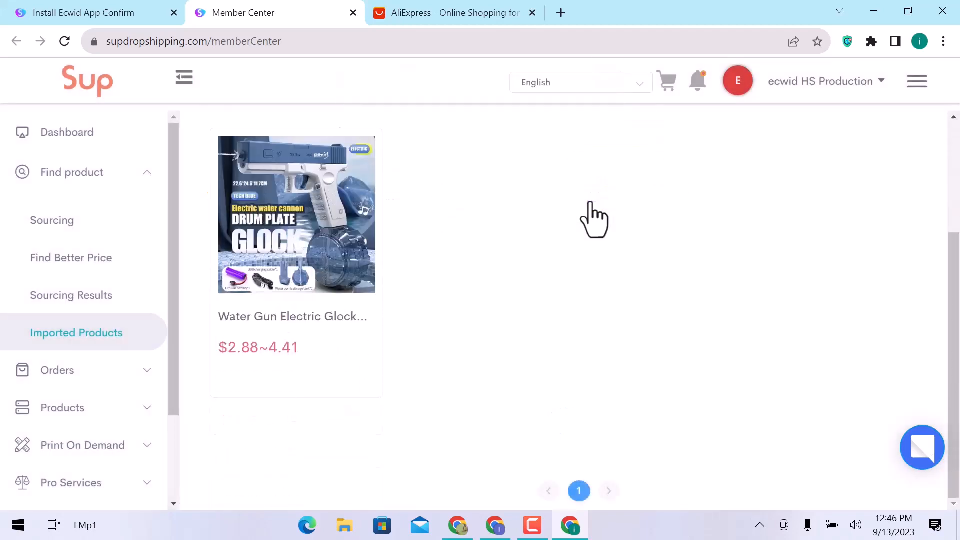
pyautogui.moveTo(322, 205)
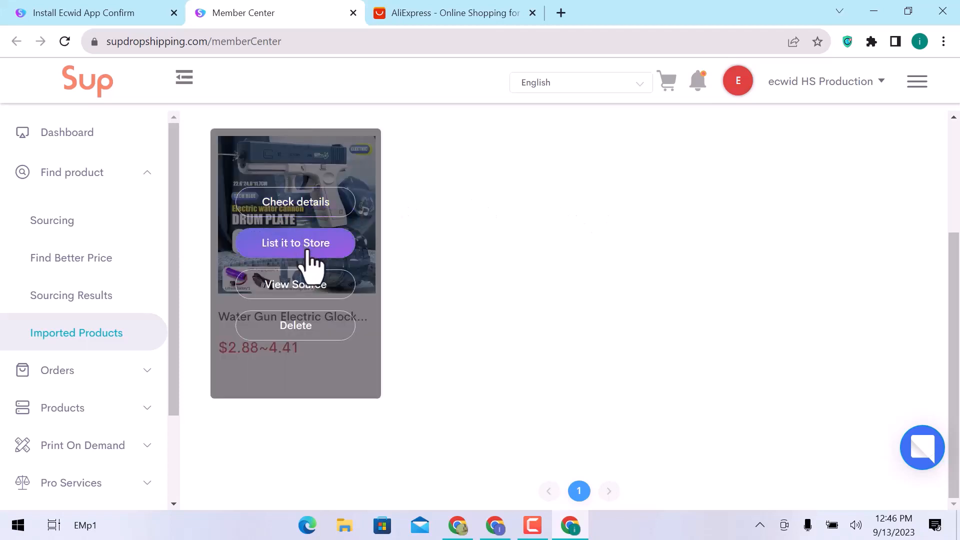
pyautogui.scroll(3, 300, 420)
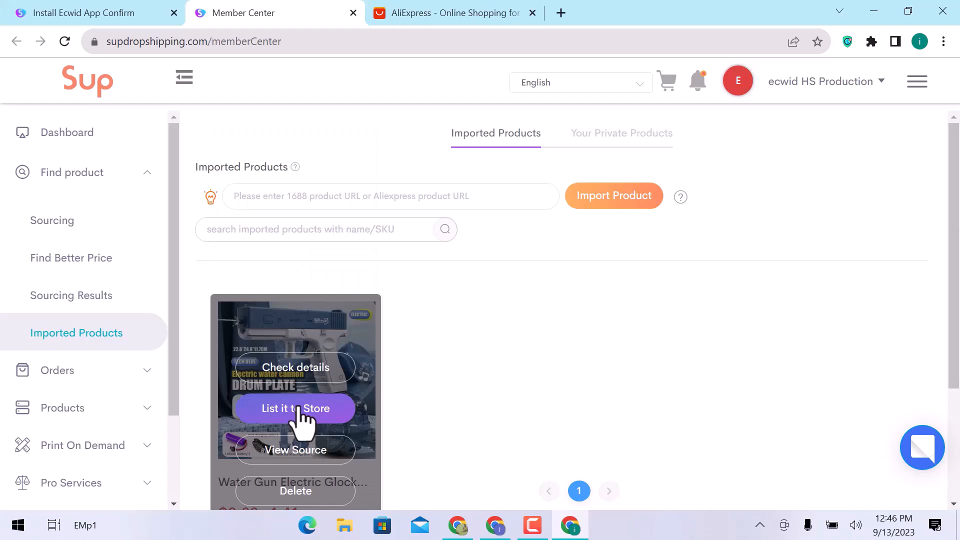
pyautogui.click(300, 411)
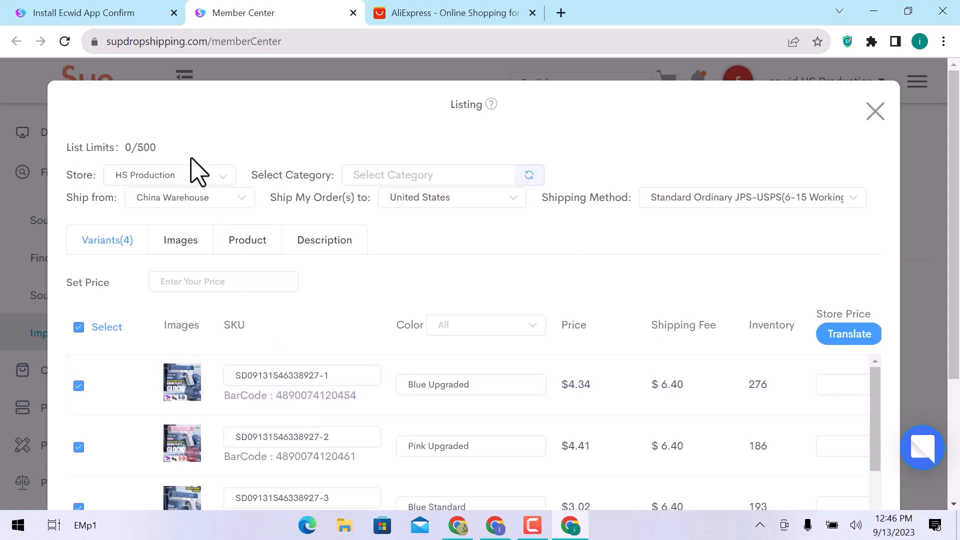
# - Check the store and shipping method options, keeping HS Production and Standard Ordinary JPS-USPS(6-15 Working Days)
pyautogui.click(211, 177)
pyautogui.click(212, 178)
pyautogui.click(665, 197)
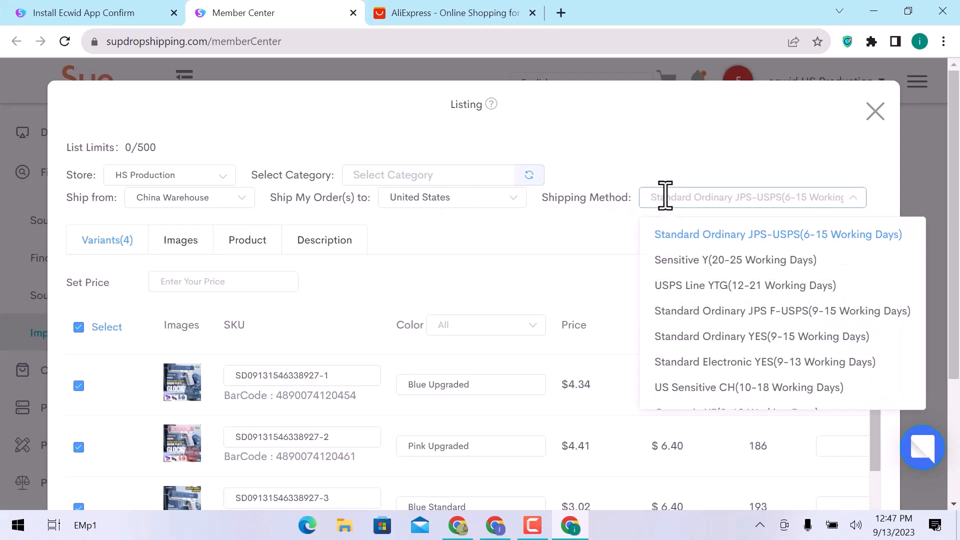
pyautogui.click(605, 210)
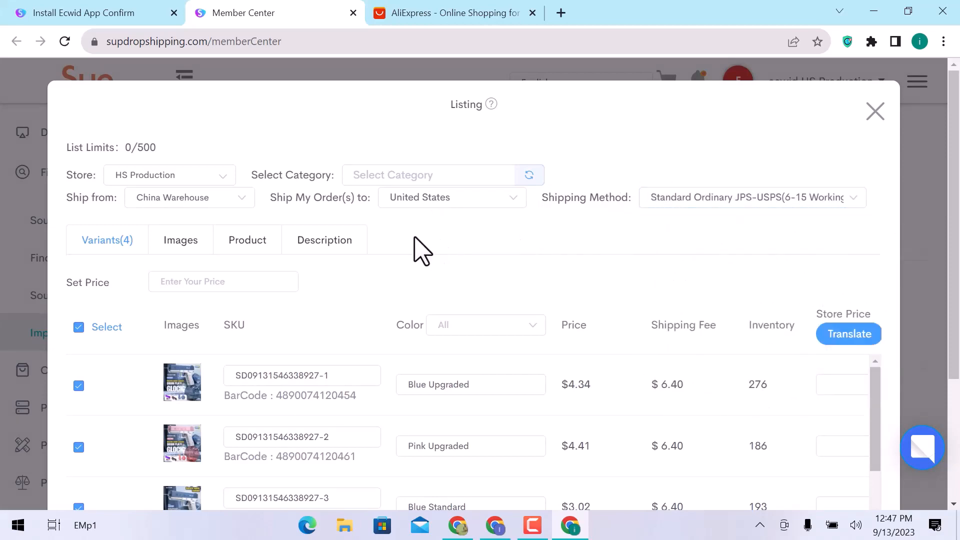
# - Review the water gun listing's variants, images, product title and description
pyautogui.scroll(-2, 414, 246)
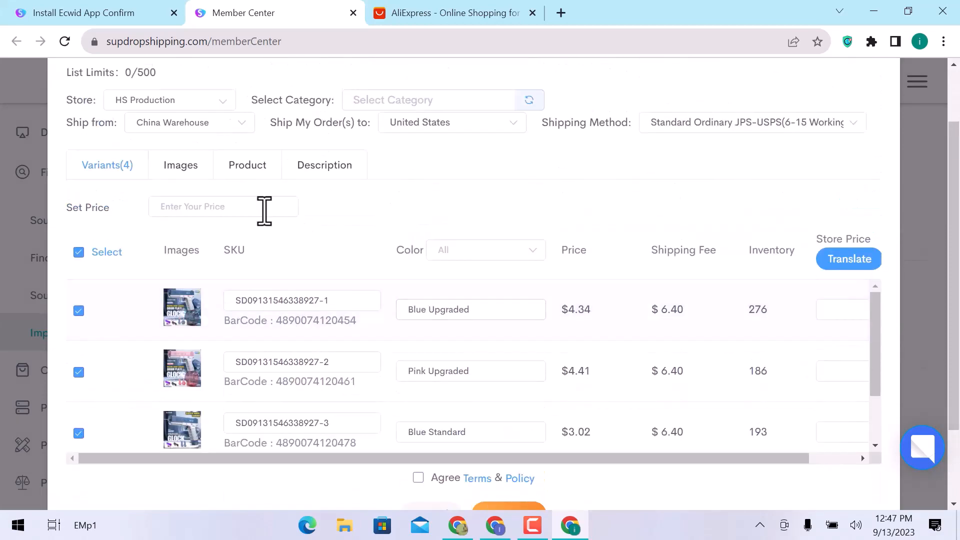
pyautogui.click(192, 173)
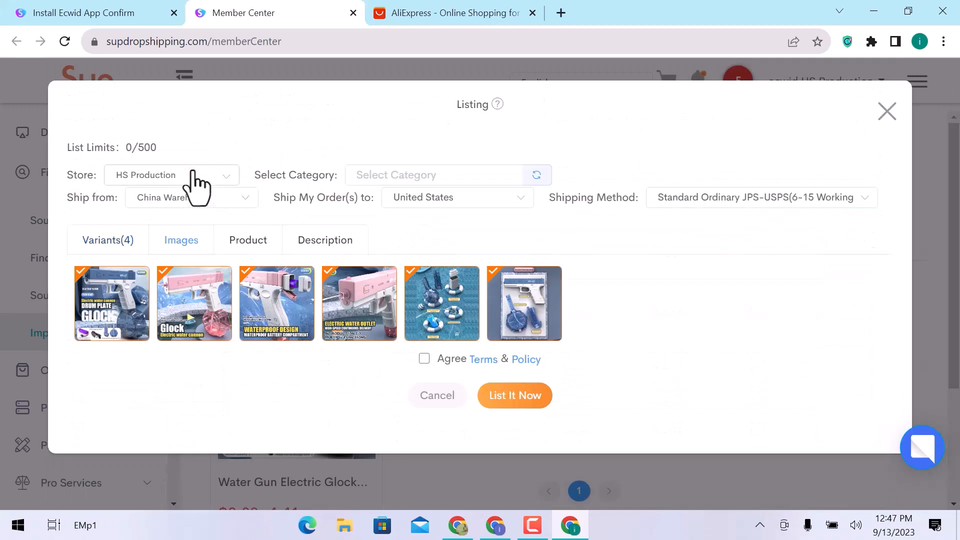
pyautogui.click(263, 253)
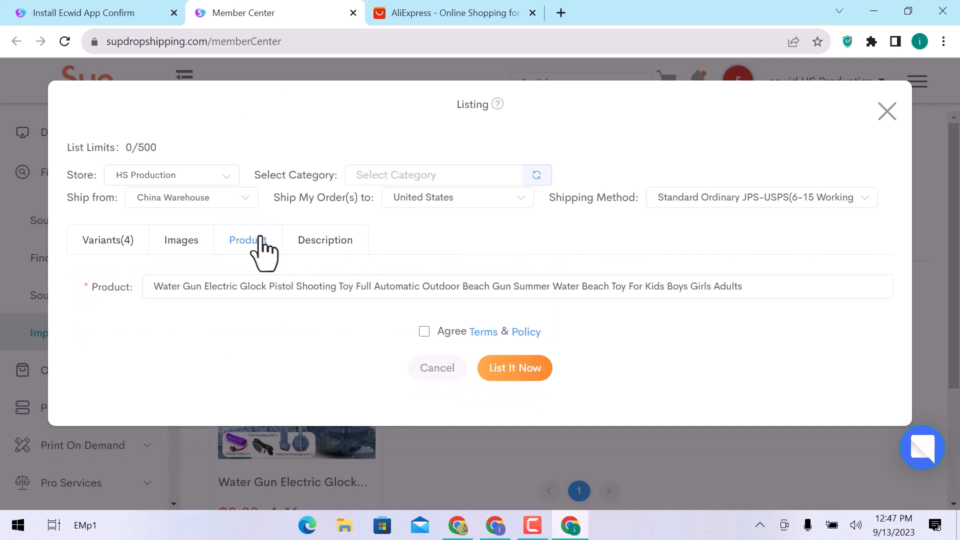
pyautogui.click(325, 246)
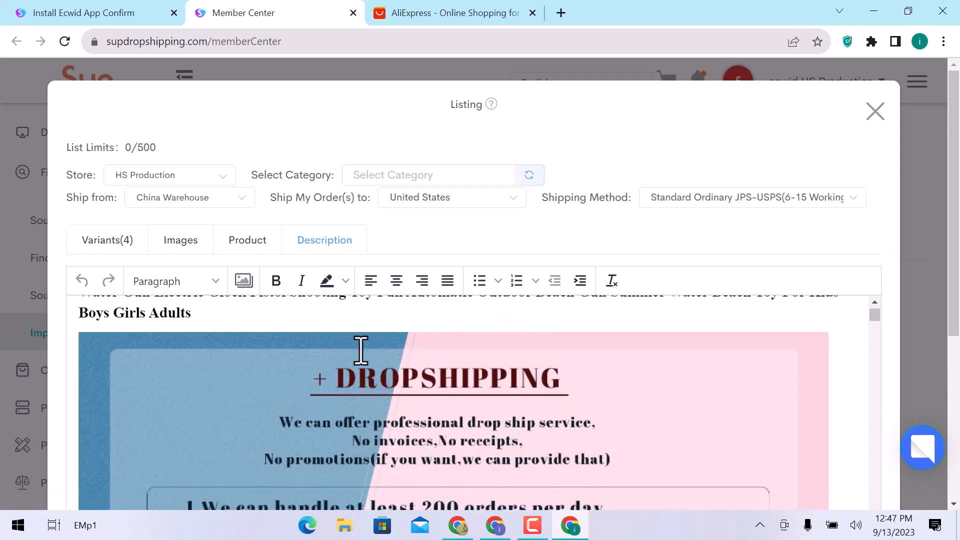
pyautogui.scroll(-5, 360, 349)
pyautogui.scroll(-10, 360, 349)
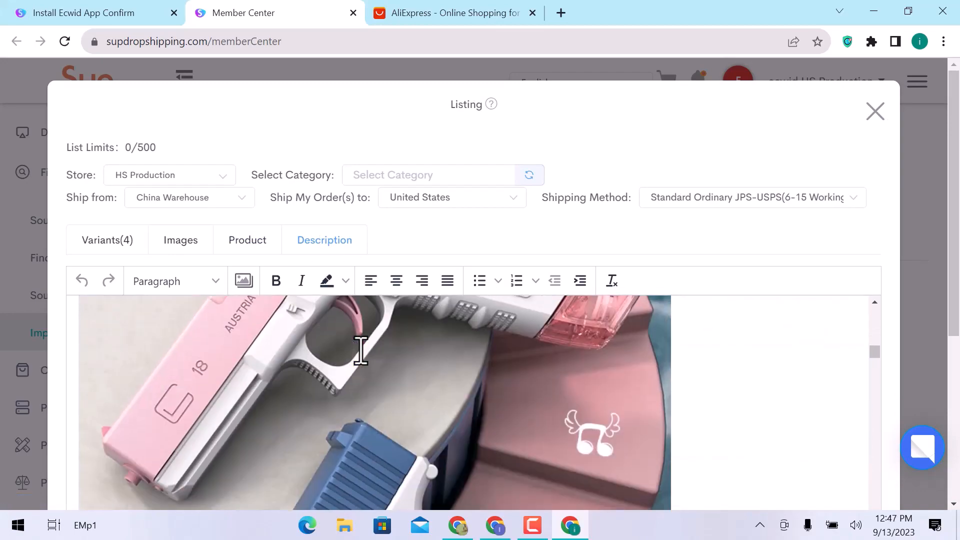
pyautogui.scroll(-5, 361, 349)
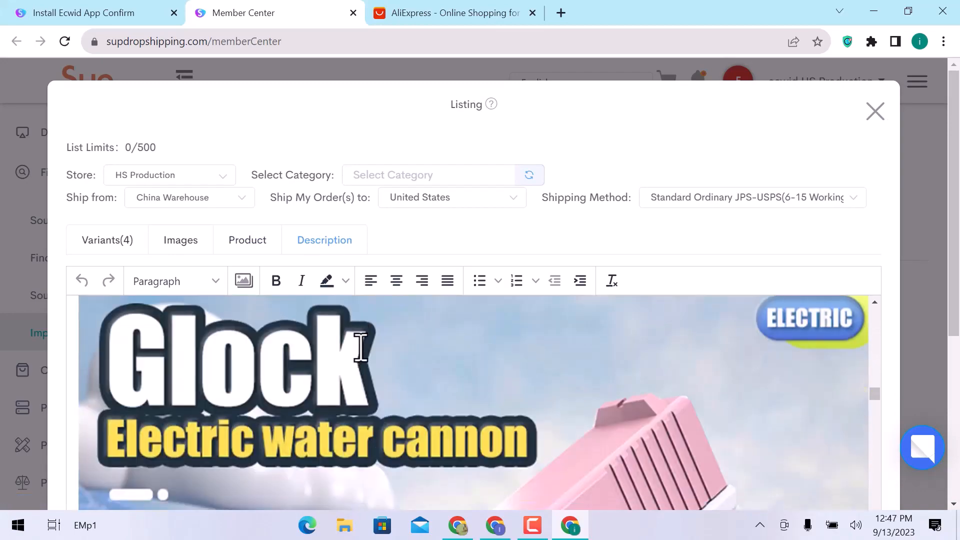
# - Return to the listing's variants and enter $20 as the set price for the water gun
pyautogui.click(106, 241)
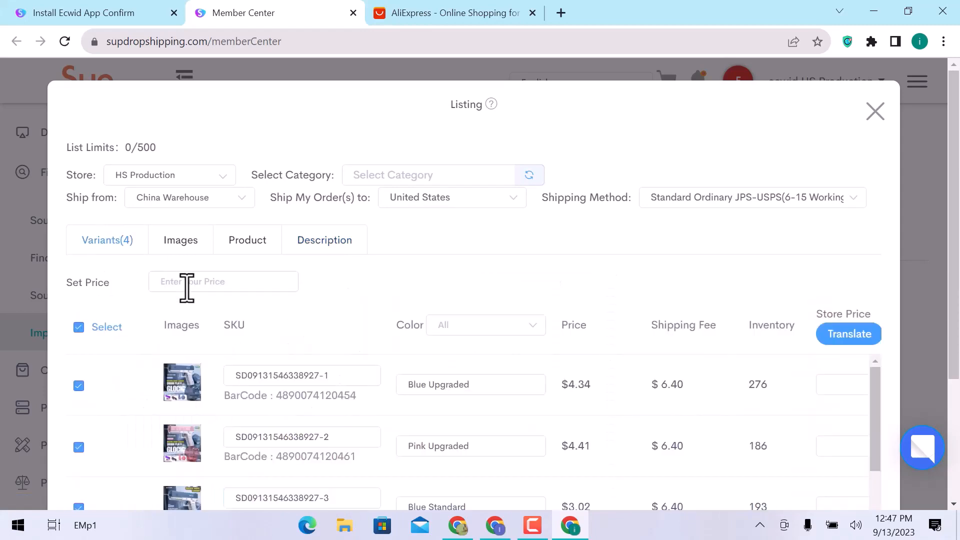
pyautogui.click(195, 286)
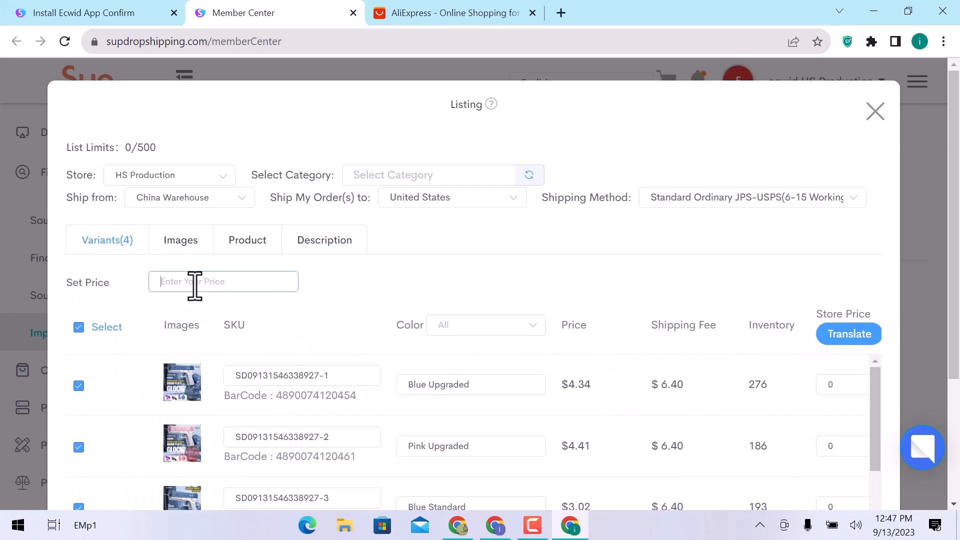
pyautogui.write('$20')
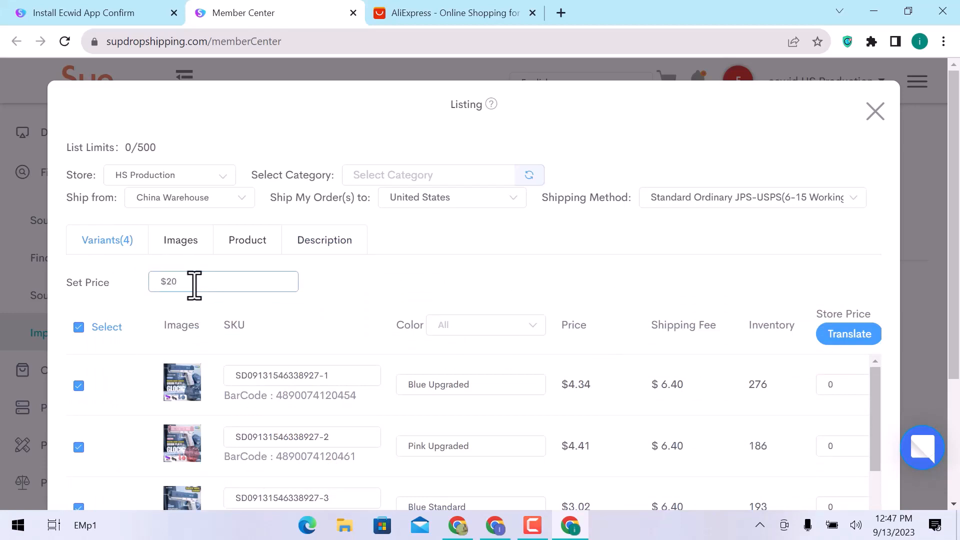
pyautogui.click(387, 299)
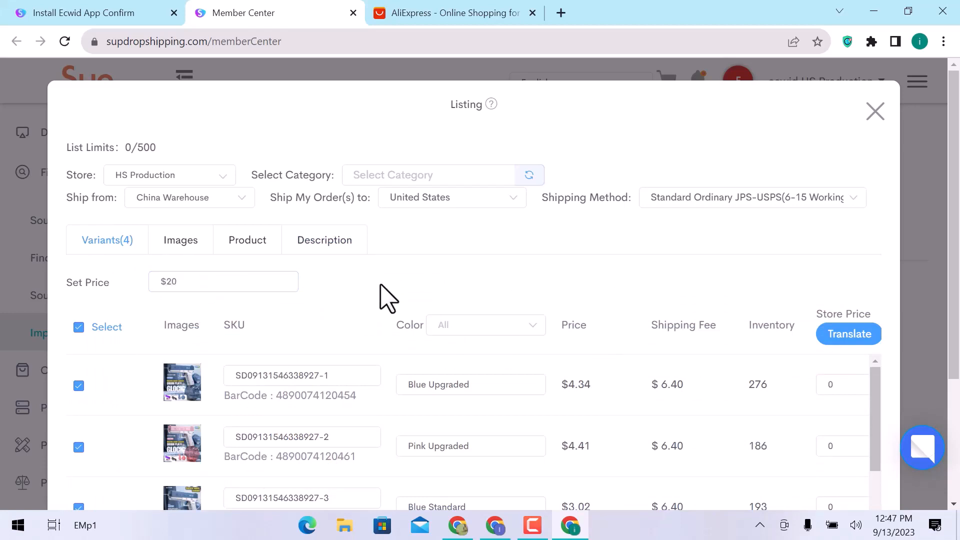
# - Agree to the Terms & Policy, confirm the imported product data notice, and list the water gun in the store
pyautogui.scroll(-2, 387, 298)
pyautogui.scroll(-3, 388, 298)
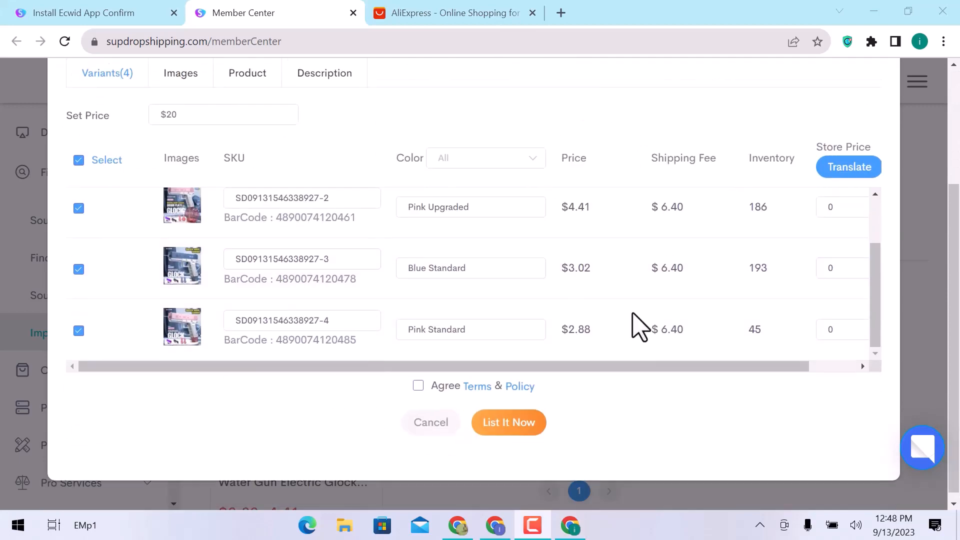
pyautogui.click(419, 379)
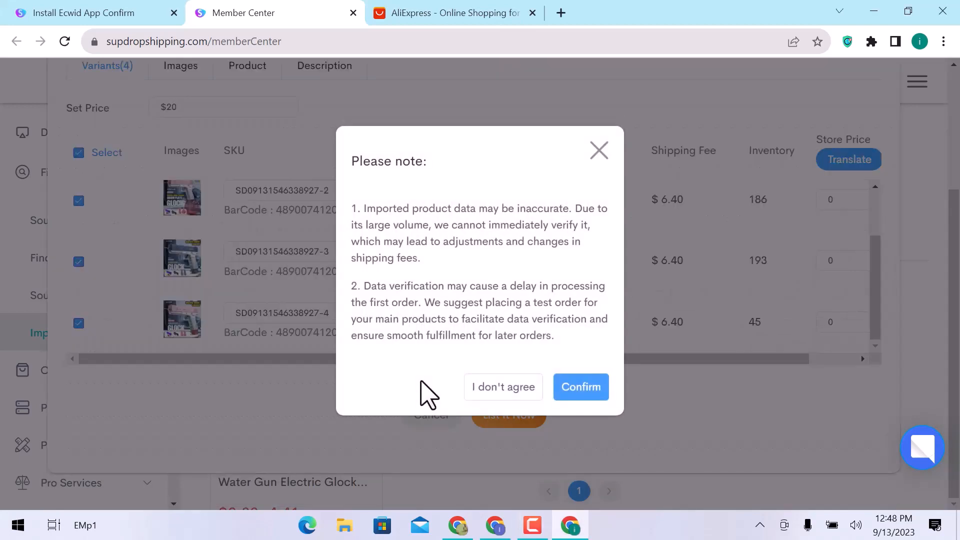
pyautogui.click(569, 393)
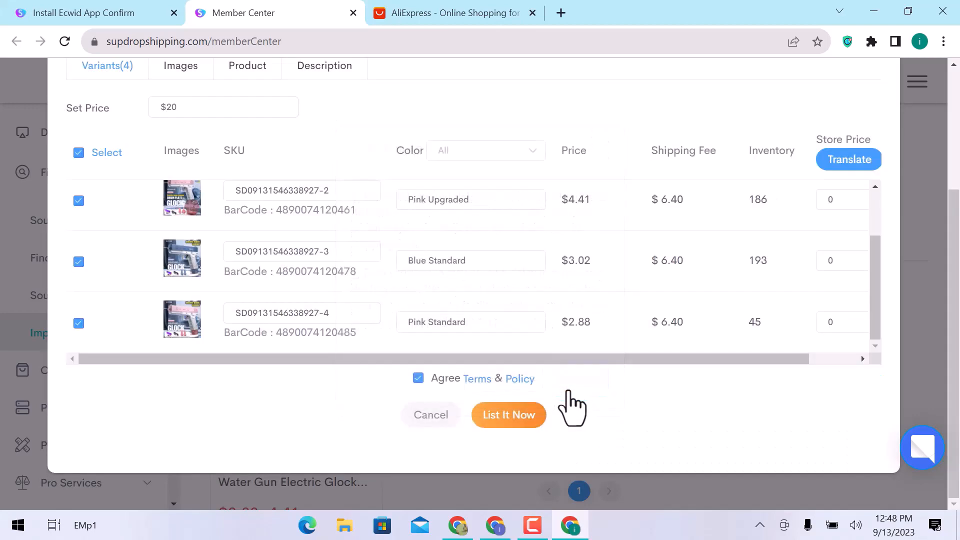
pyautogui.click(520, 420)
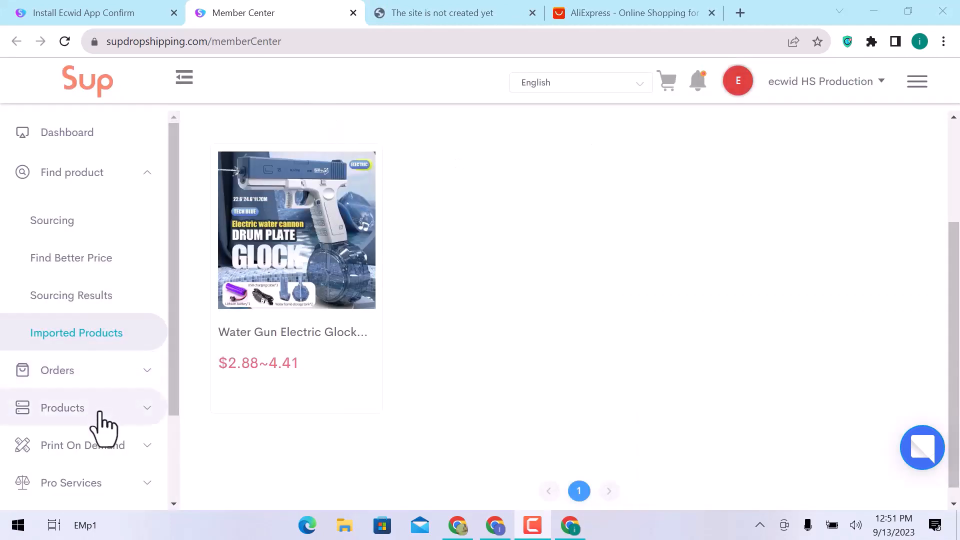
# - Check the water gun's entry among the Listed products, and go back to the Dashboard
pyautogui.click(99, 412)
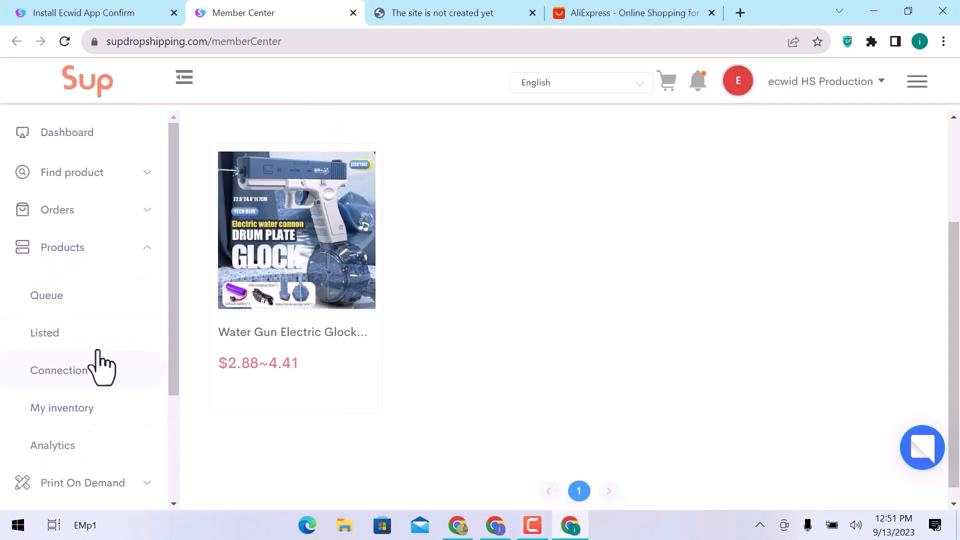
pyautogui.click(98, 343)
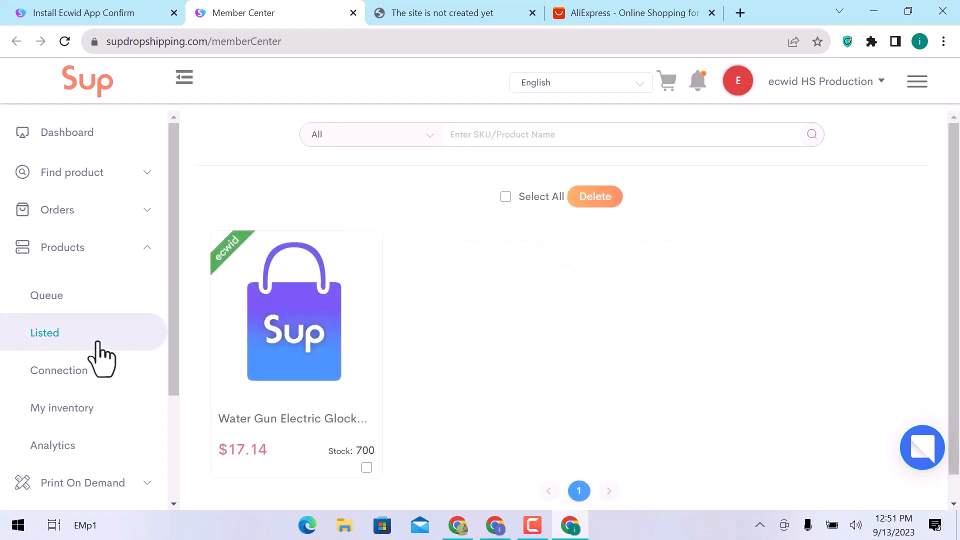
pyautogui.scroll(-1, 439, 359)
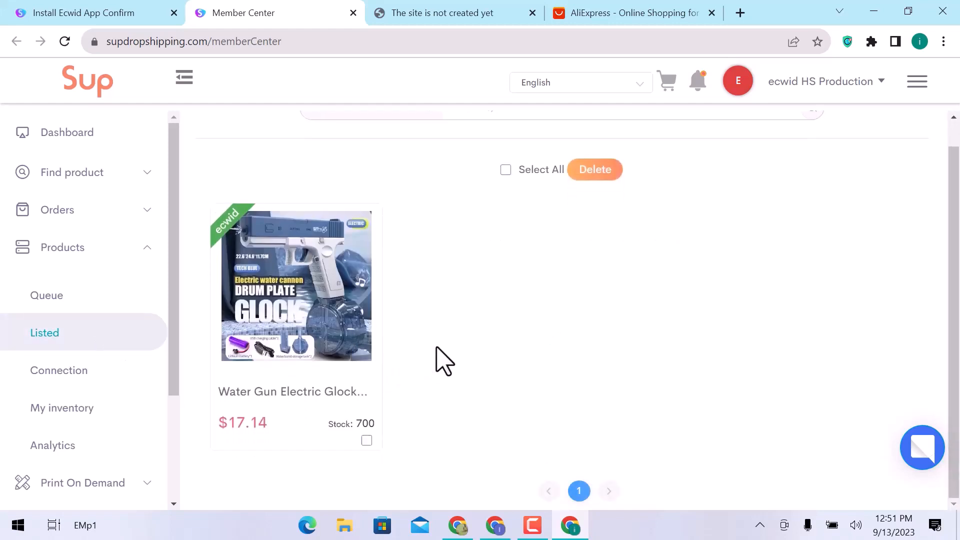
pyautogui.scroll(1, 439, 359)
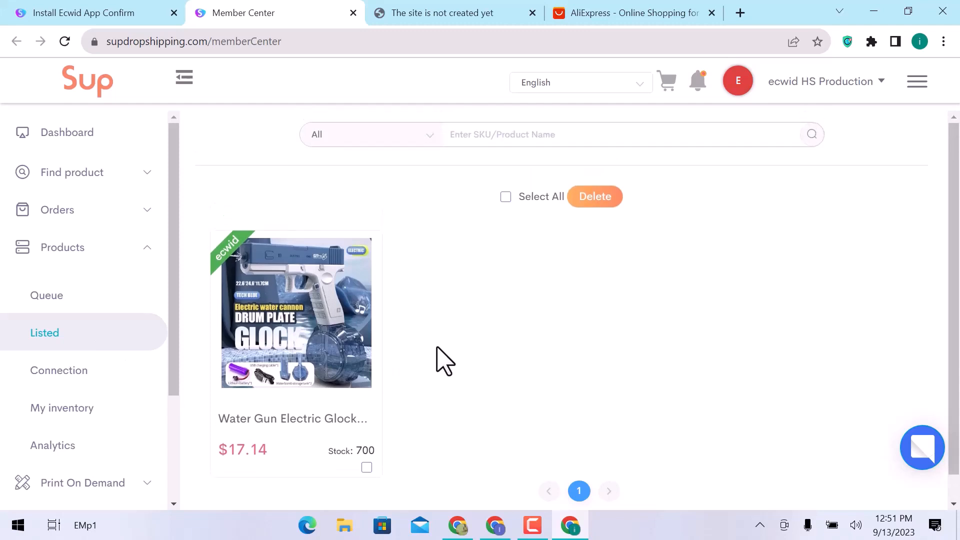
pyautogui.click(98, 141)
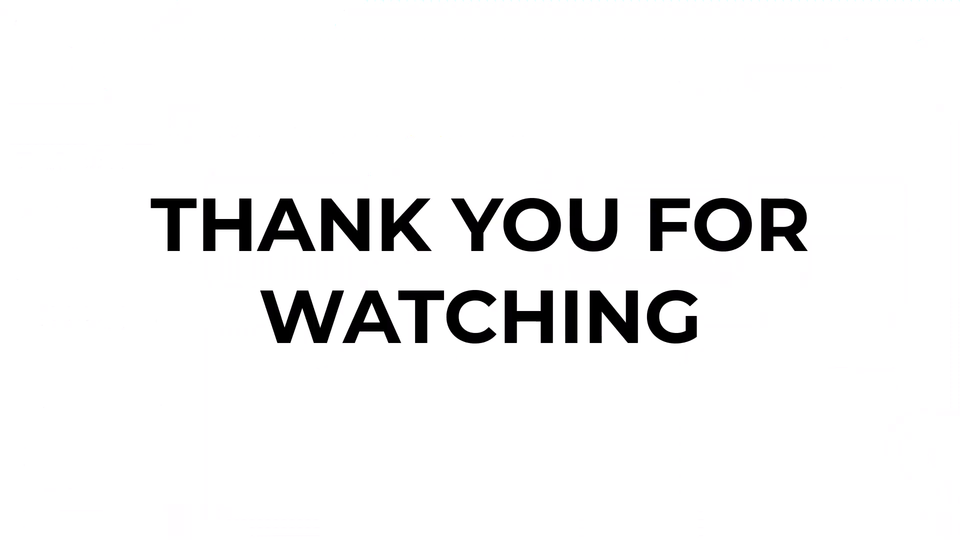